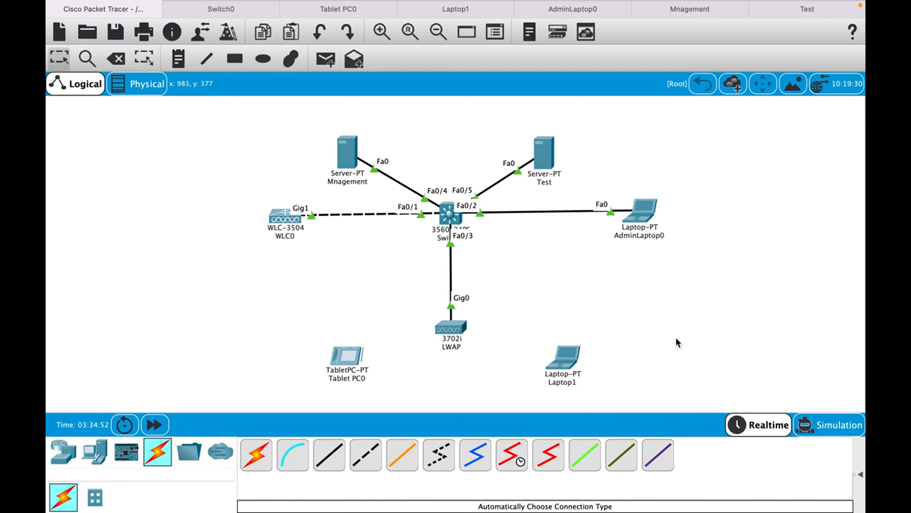
pyautogui.click(604, 11)
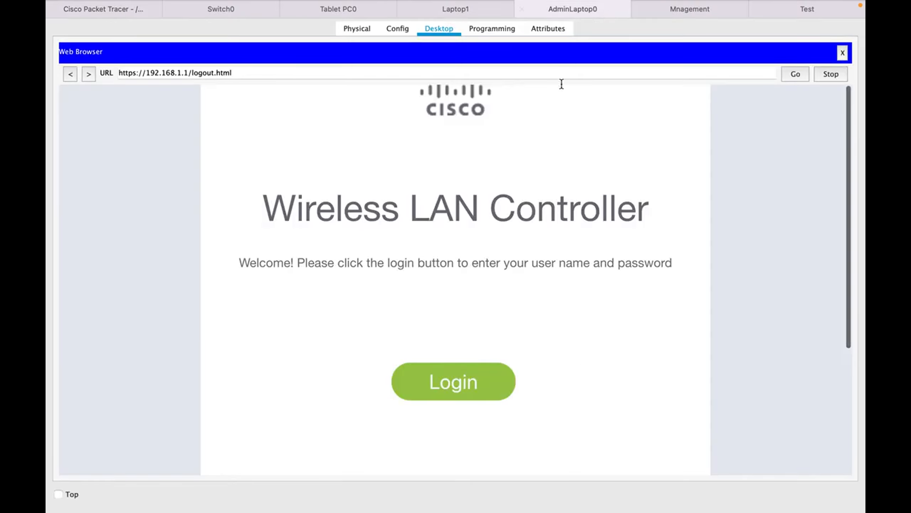
pyautogui.click(842, 55)
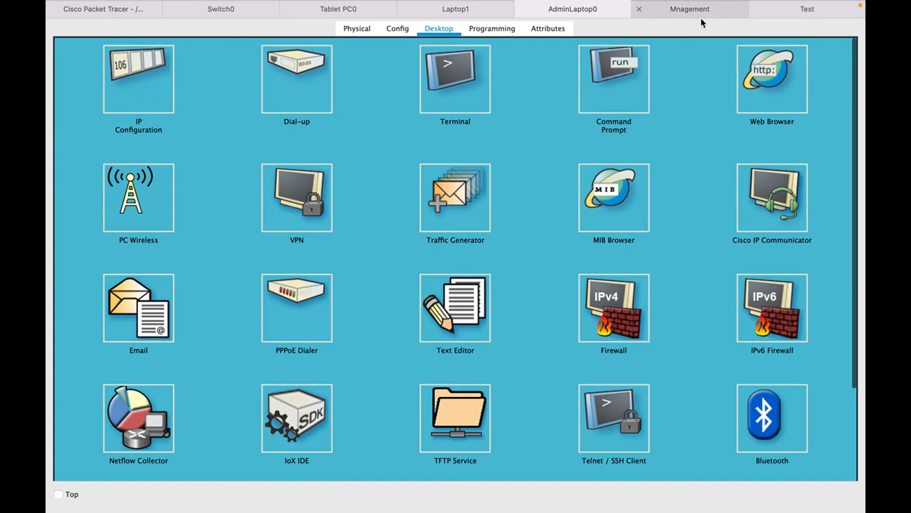
pyautogui.click(782, 86)
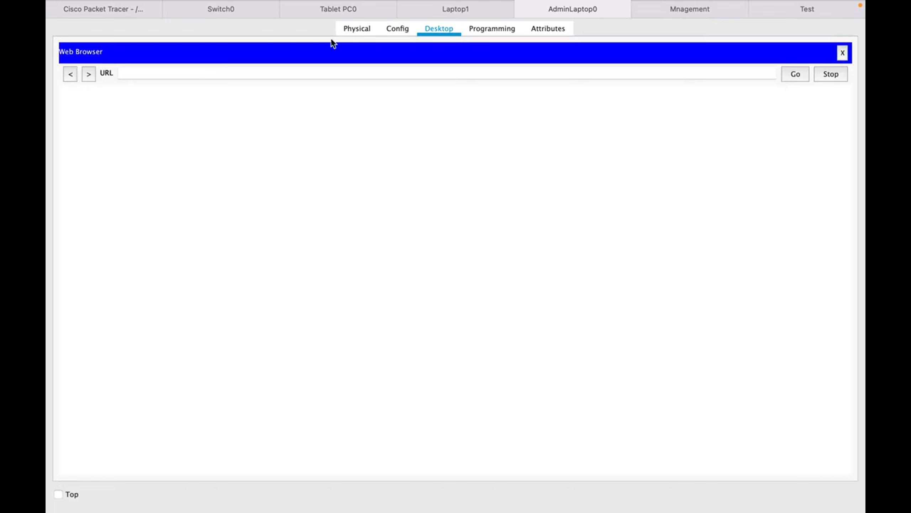
pyautogui.click(282, 75)
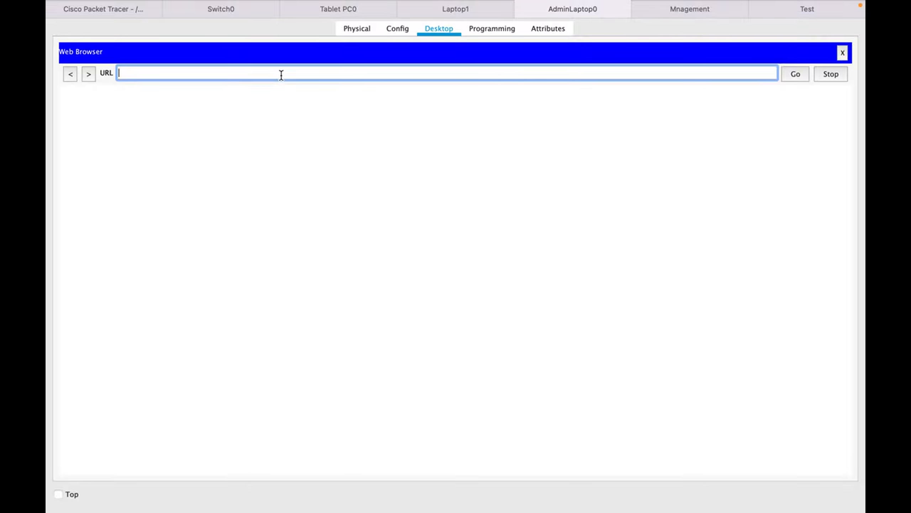
pyautogui.write('https://192.168.1.1')
pyautogui.click(801, 77)
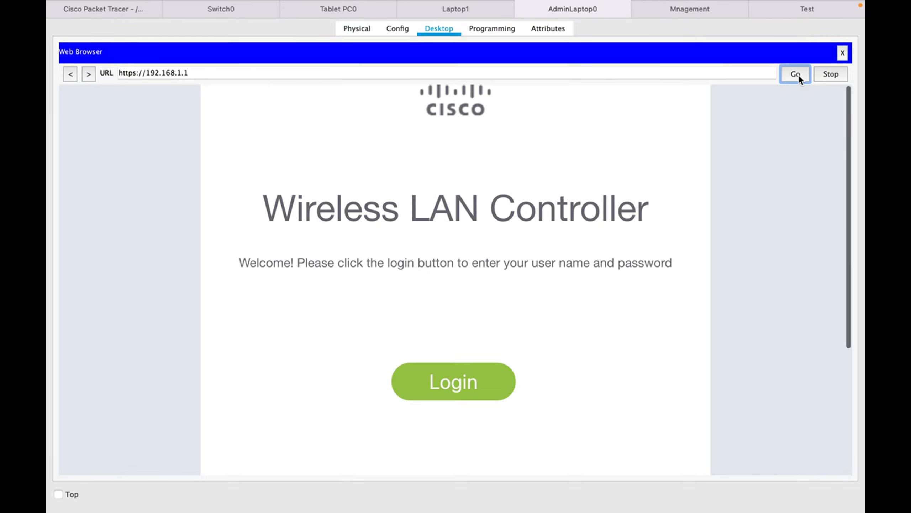
# Log in to the Wireless LAN Controller with the user name admin and the account password.
pyautogui.click(450, 389)
pyautogui.write('admin')
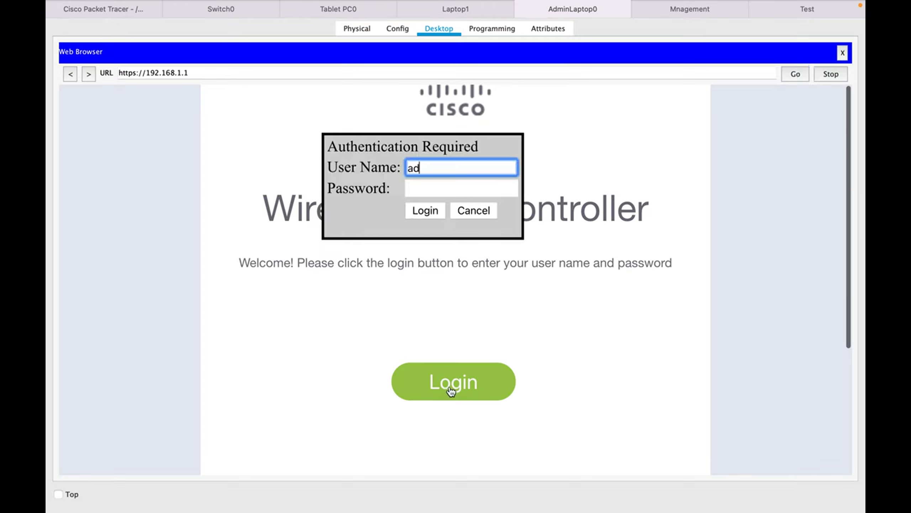
pyautogui.press('Tab')
pyautogui.write('administrator')
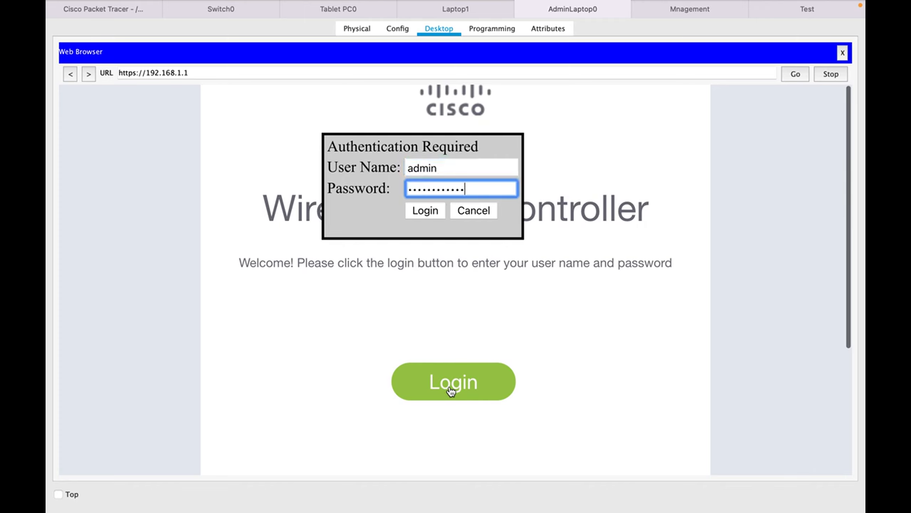
pyautogui.press('Return')
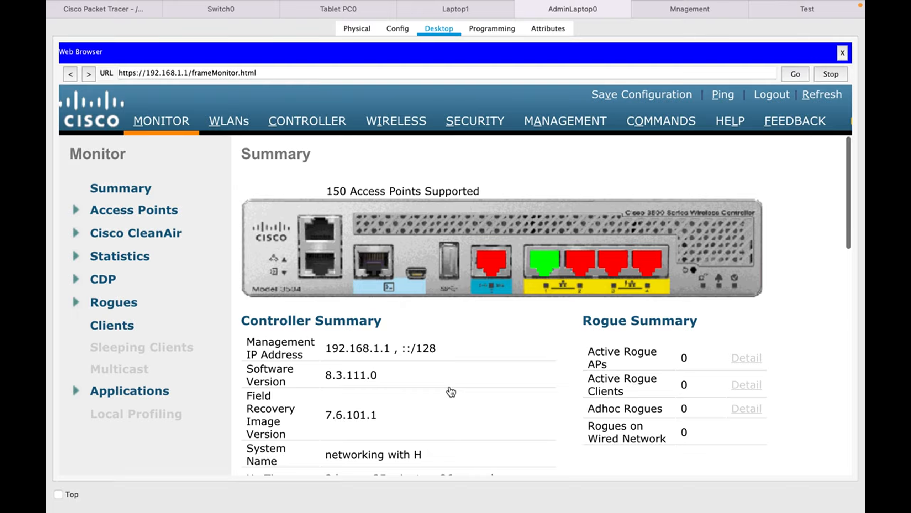
pyautogui.hotkey('ctrl', 'Left')
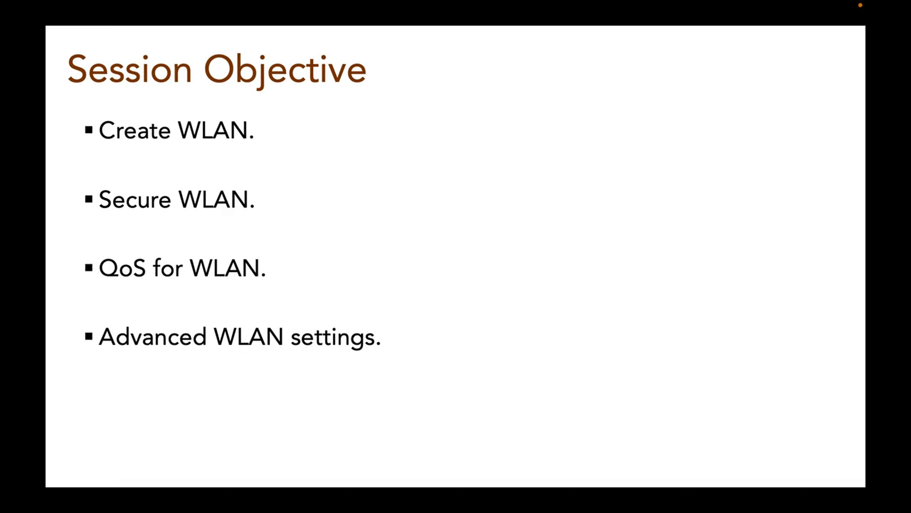
pyautogui.press('Right')
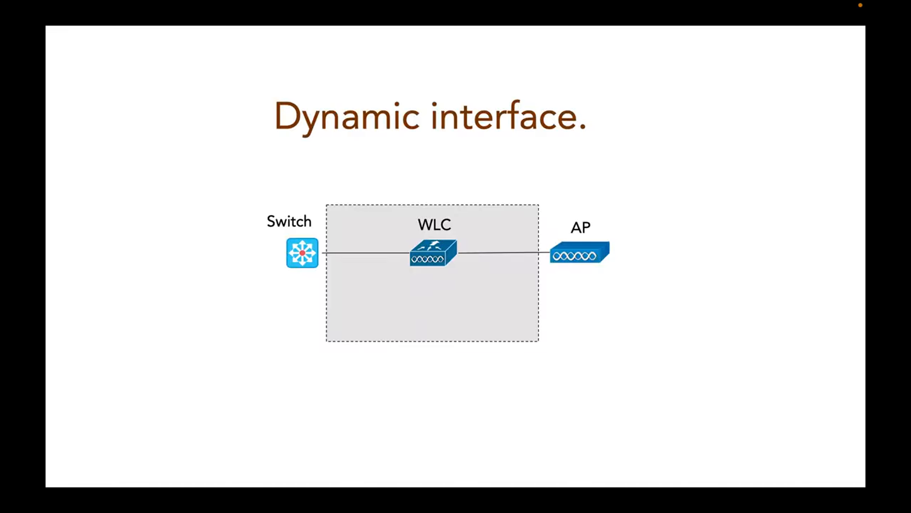
pyautogui.press('Right')
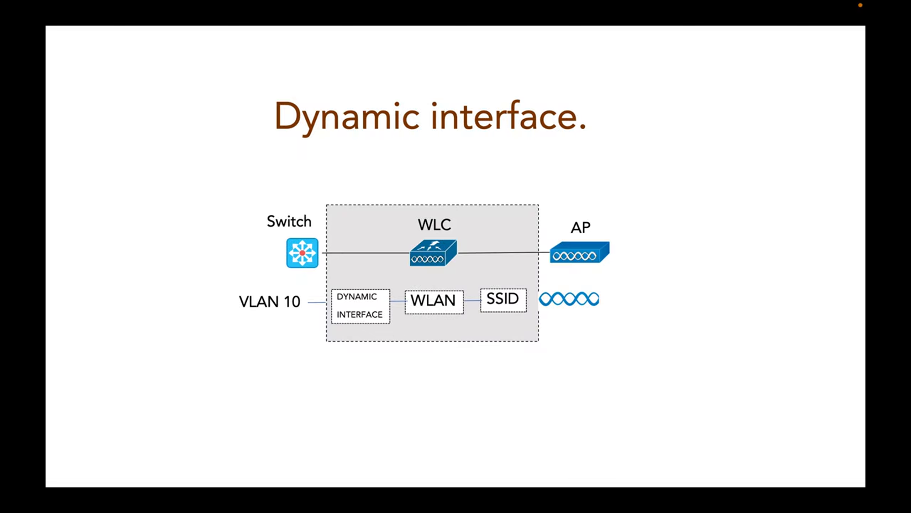
pyautogui.press('Right')
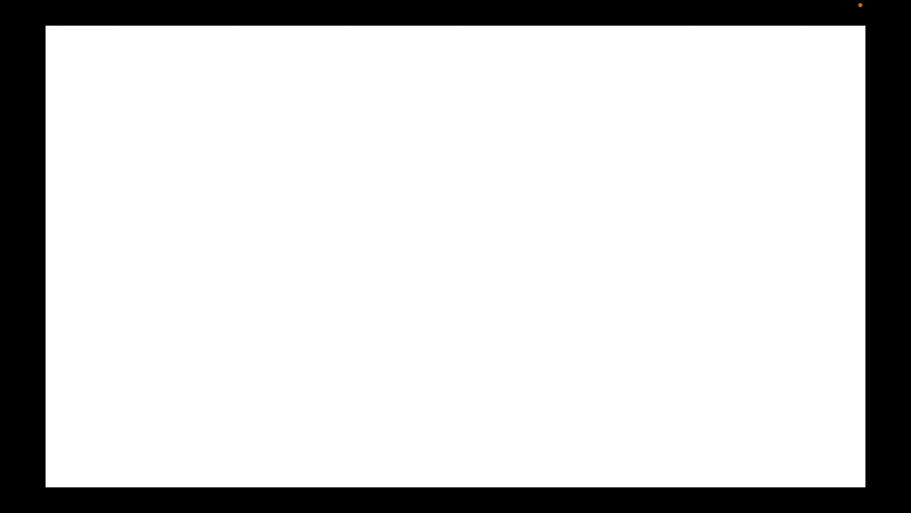
pyautogui.hotkey('ctrl', 'Right')
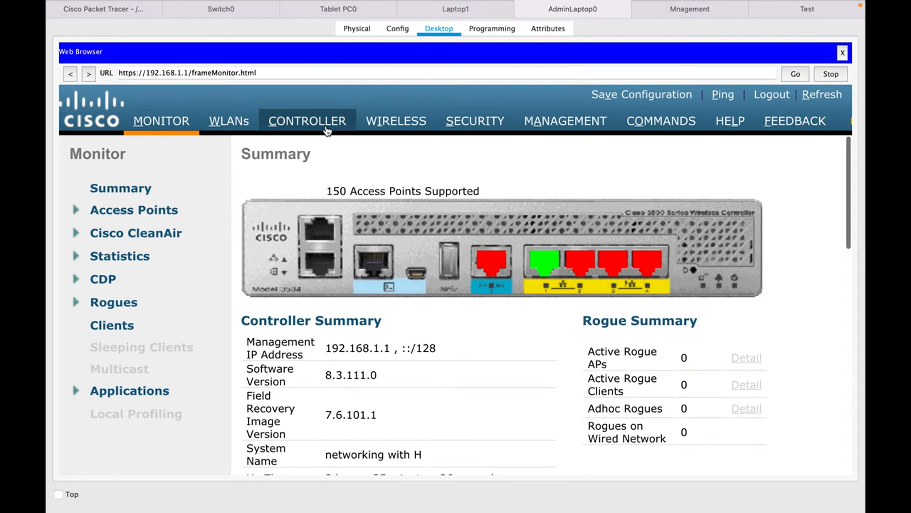
# Create a new controller interface named Test with VLAN Id 10 and apply it.
pyautogui.click(314, 125)
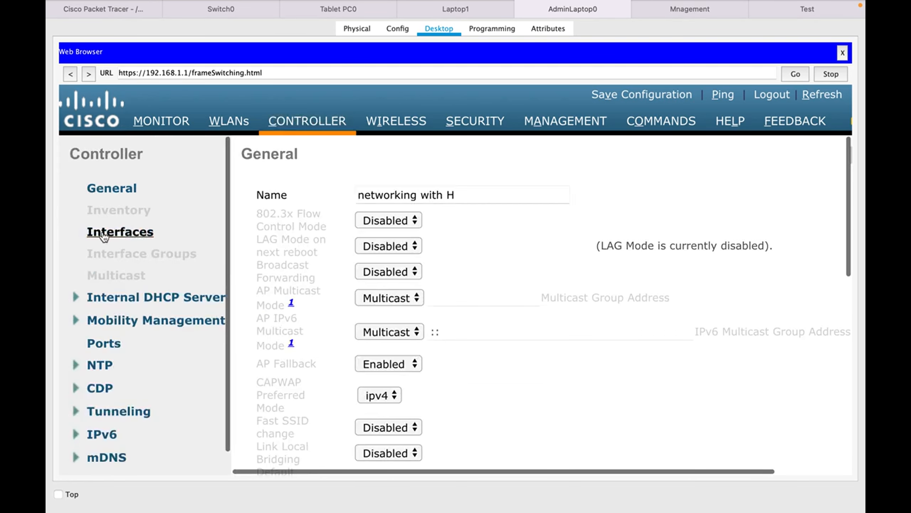
pyautogui.click(104, 234)
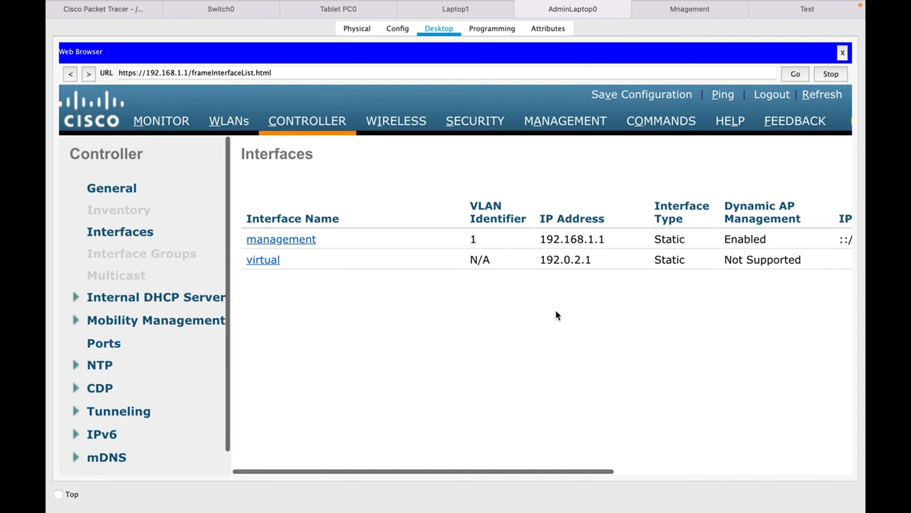
pyautogui.hscroll(10, 556, 312)
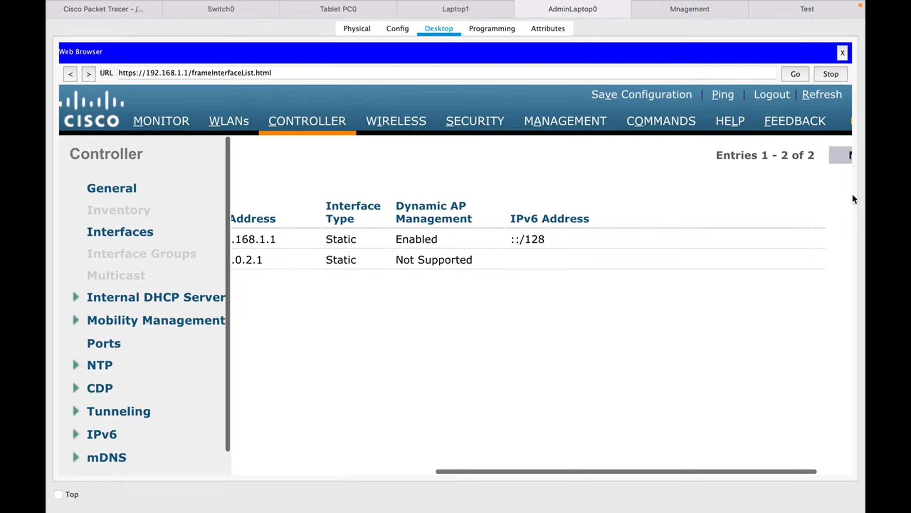
pyautogui.hscroll(3, 811, 188)
pyautogui.click(808, 155)
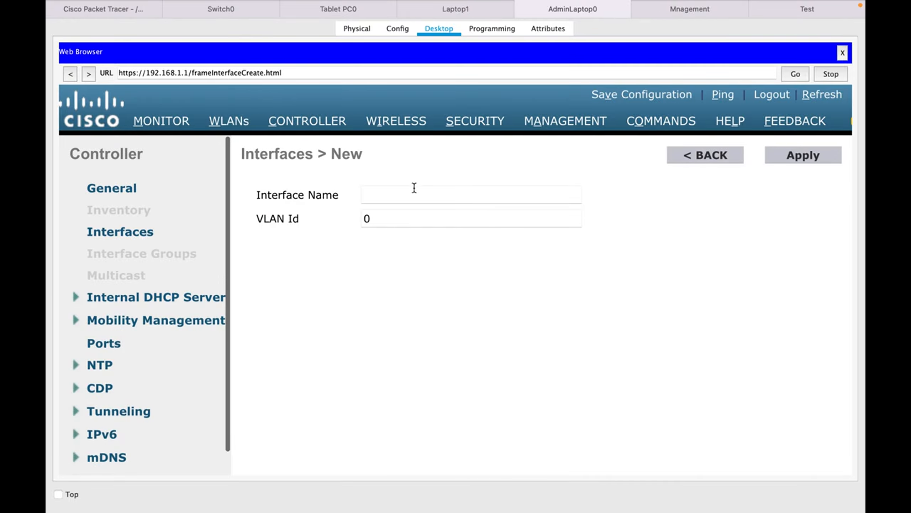
pyautogui.click(414, 187)
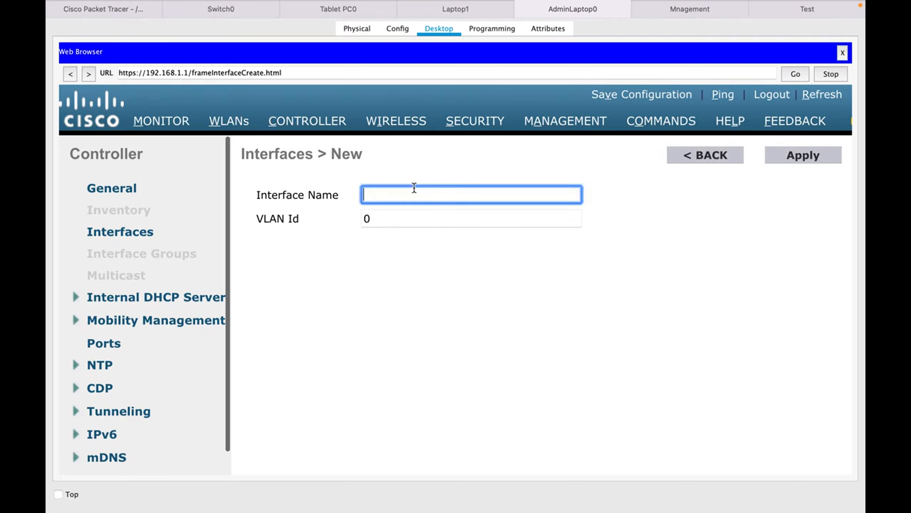
pyautogui.write('Test')
pyautogui.doubleClick(392, 220)
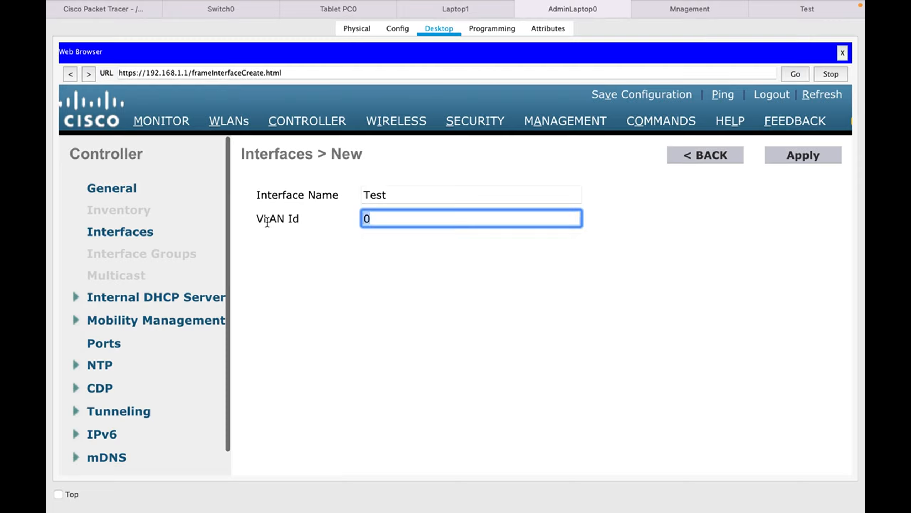
pyautogui.write('10')
pyautogui.click(793, 162)
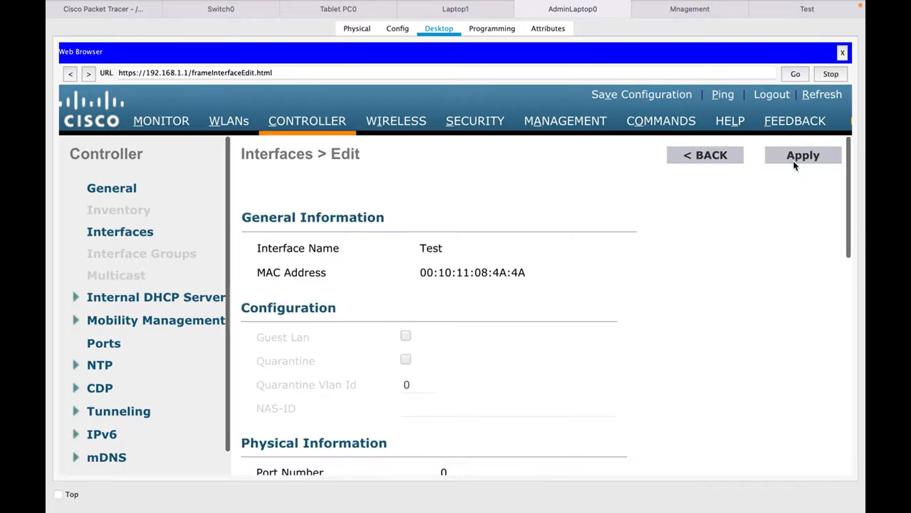
# Set the Test interface's IP address to 192.168.10.10, netmask to 255.255.255.0 and gateway to 192.168.10.1.
pyautogui.scroll(-10, 675, 257)
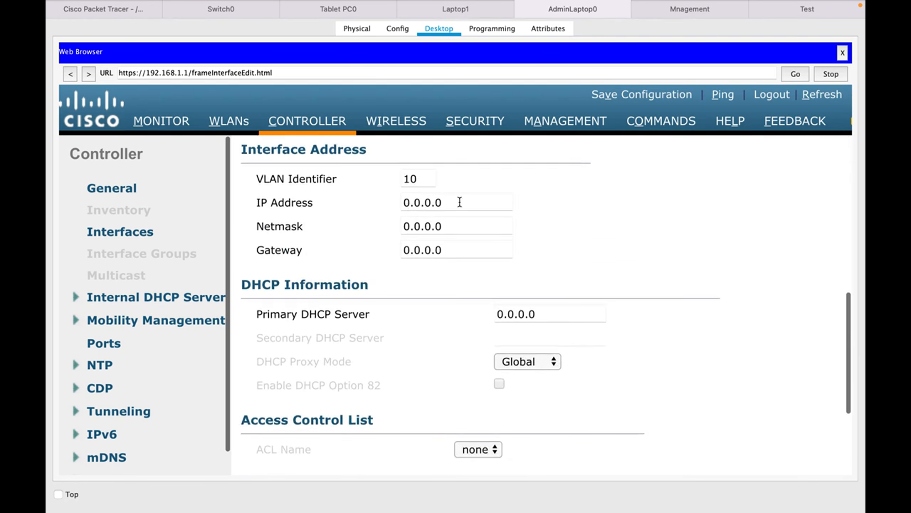
pyautogui.moveTo(460, 202); pyautogui.dragTo(309, 204)
pyautogui.write('192.')
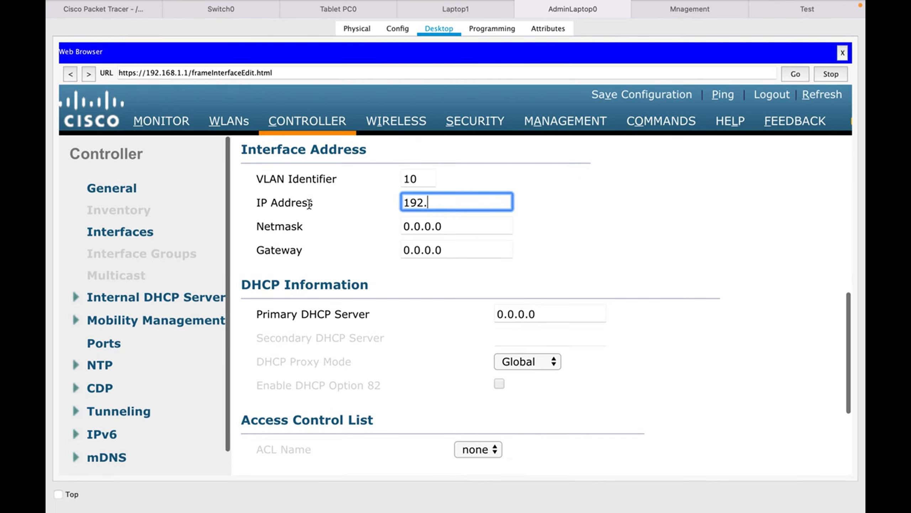
pyautogui.write('168.10.10')
pyautogui.press('Tab')
pyautogui.write('255.255.255.')
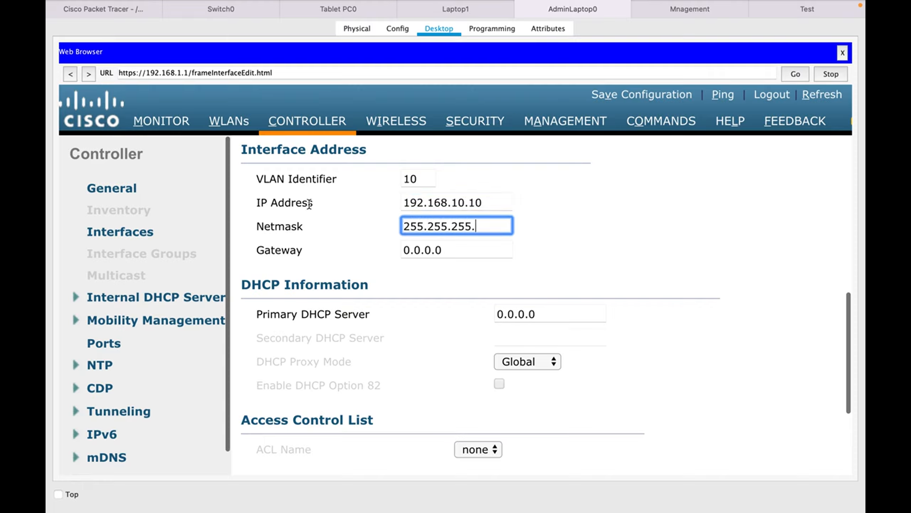
pyautogui.write('0')
pyautogui.press('Tab')
pyautogui.write('192.1')
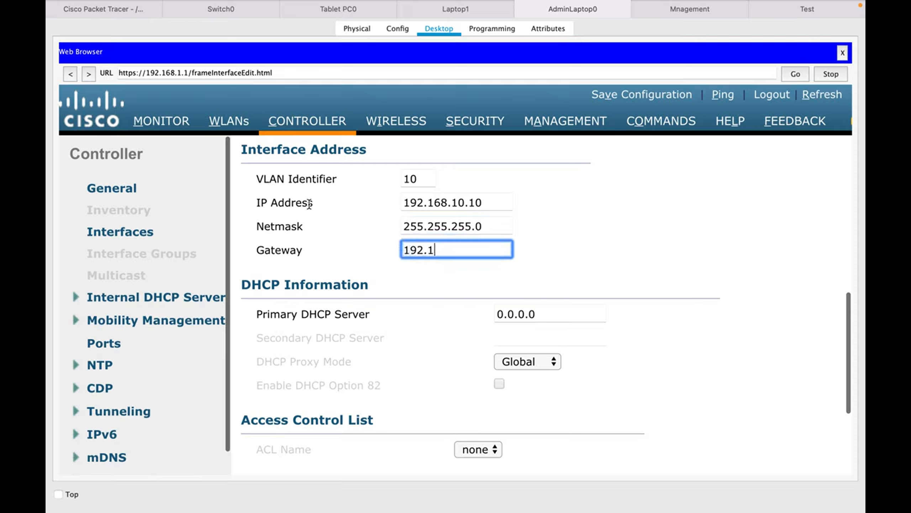
pyautogui.write('68.10.1')
# Enter 192.168.10.1 as the Test interface's primary DHCP server.
pyautogui.scroll(3, 541, 264)
pyautogui.scroll(-2, 541, 265)
pyautogui.press('Tab')
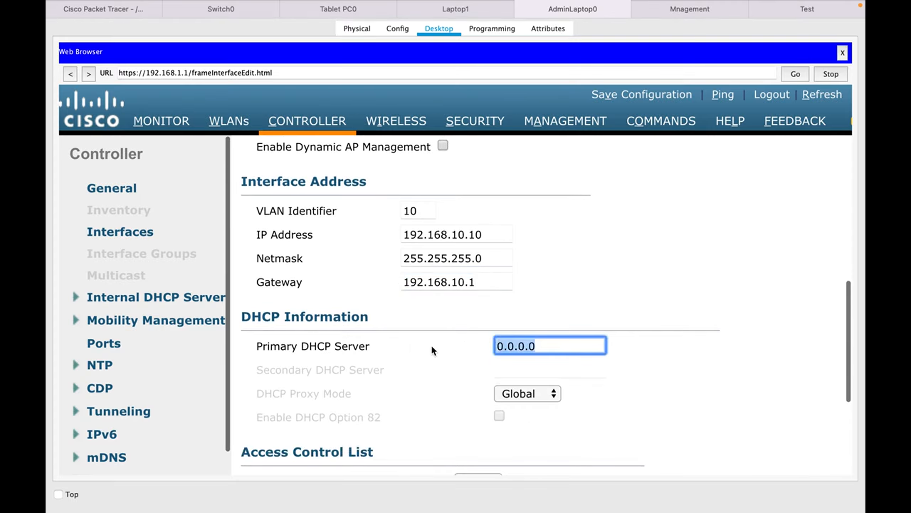
pyautogui.write('192.168.10.1')
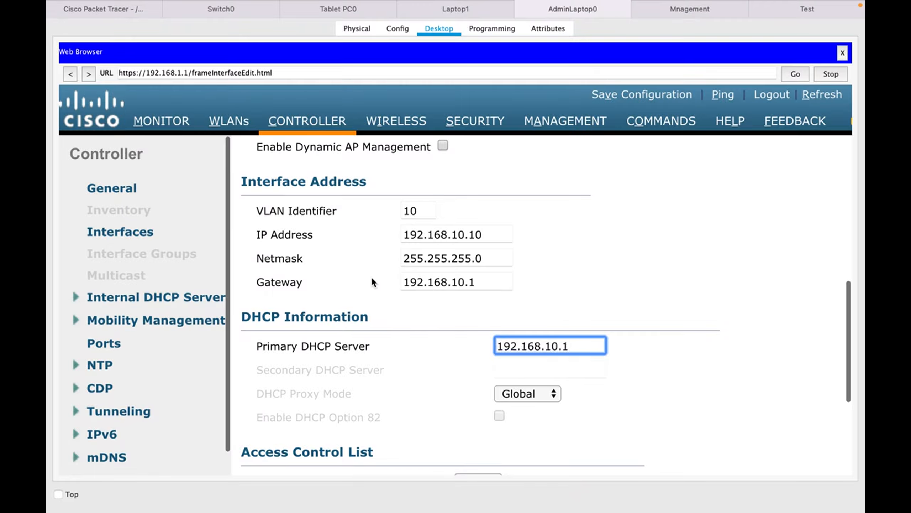
# Check the Test server in the network topology, return to AdminLaptop0 and change the primary DHCP server to 192.168.10.2.
pyautogui.click(118, 13)
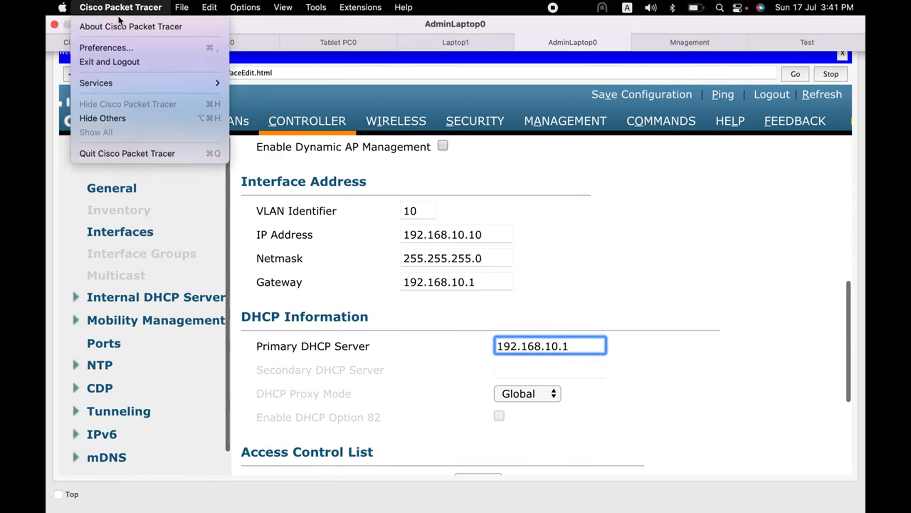
pyautogui.moveTo(292, 11)
pyautogui.click(107, 42)
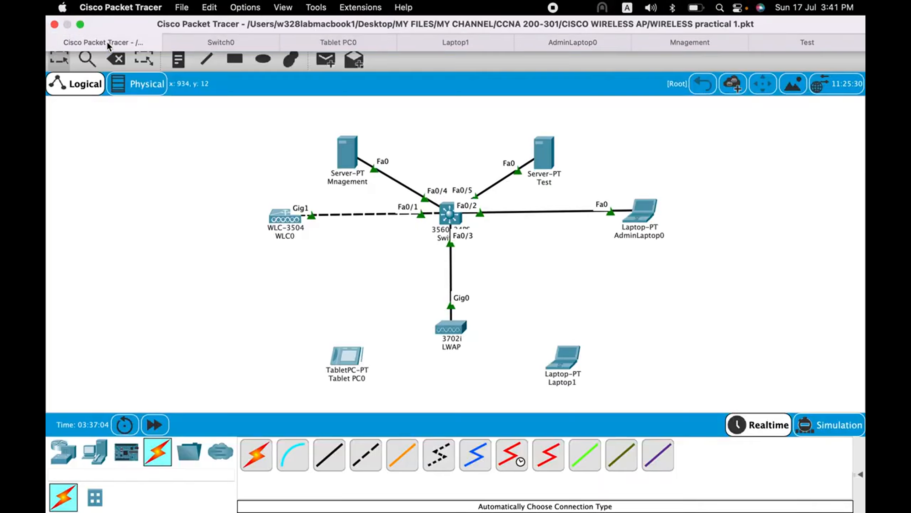
pyautogui.moveTo(548, 153)
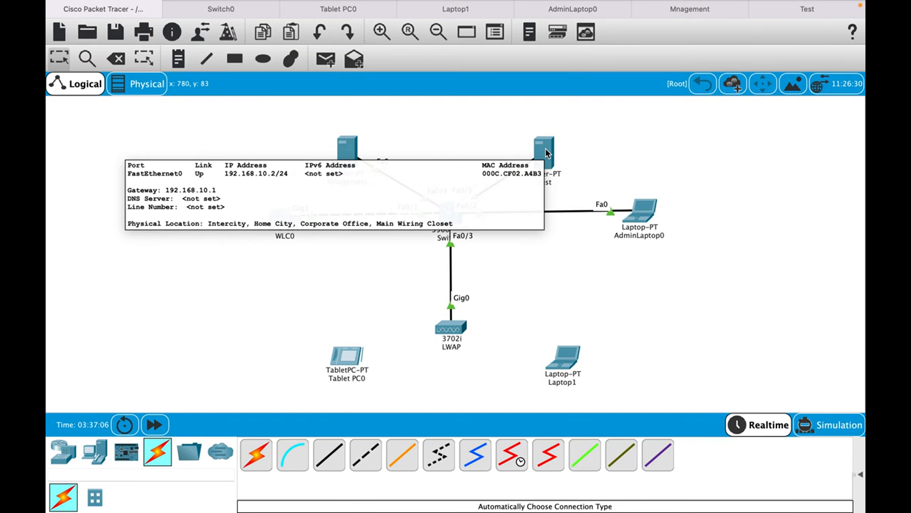
pyautogui.click(585, 9)
pyautogui.press('BackSpace')
pyautogui.write('2')
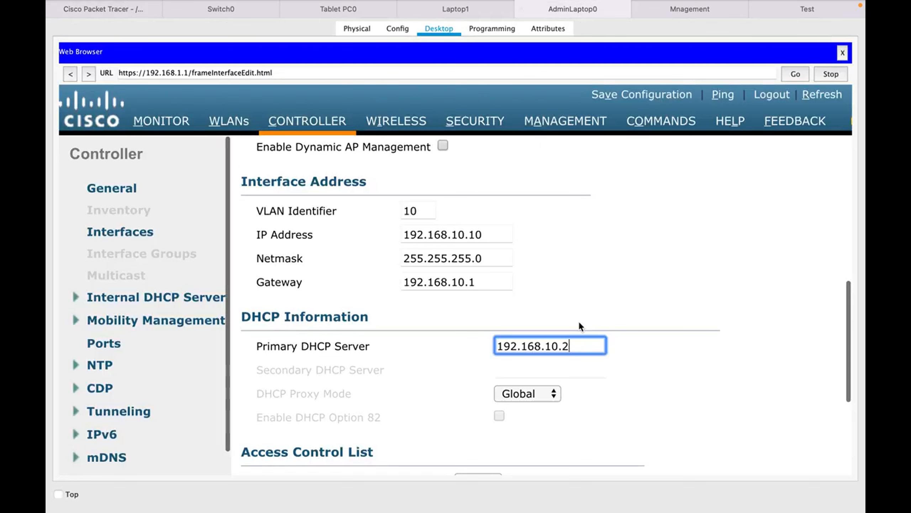
pyautogui.click(574, 309)
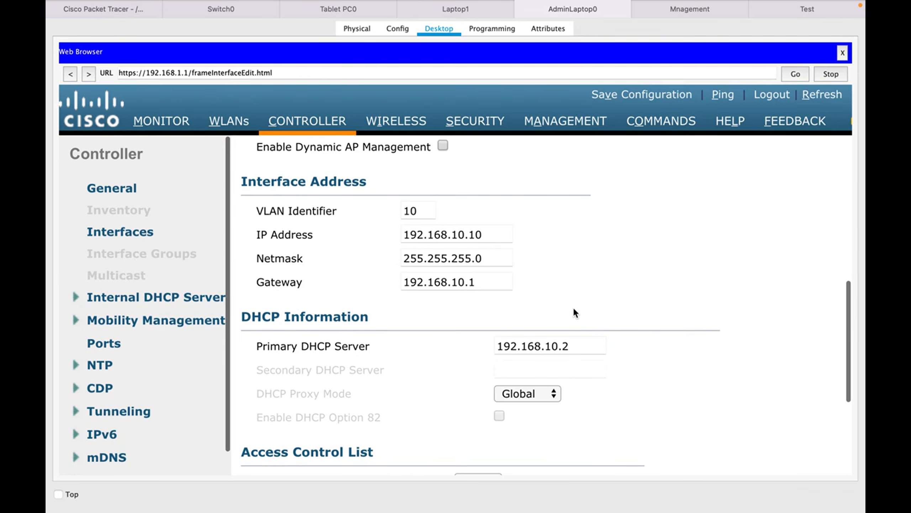
# Set the Test interface's port number to 1, apply the interface settings and confirm.
pyautogui.scroll(-5, 574, 309)
pyautogui.scroll(8, 574, 309)
pyautogui.scroll(2, 574, 309)
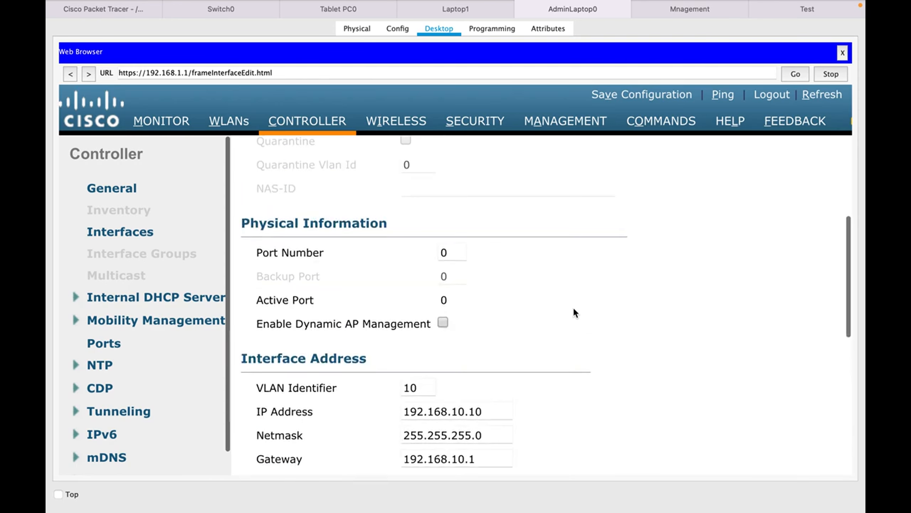
pyautogui.doubleClick(451, 256)
pyautogui.write('1')
pyautogui.scroll(6, 741, 199)
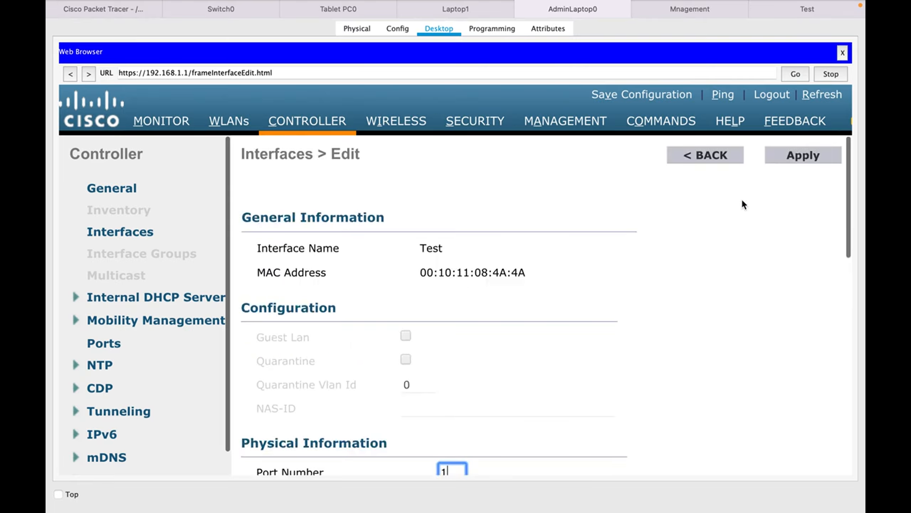
pyautogui.click(800, 157)
pyautogui.click(537, 284)
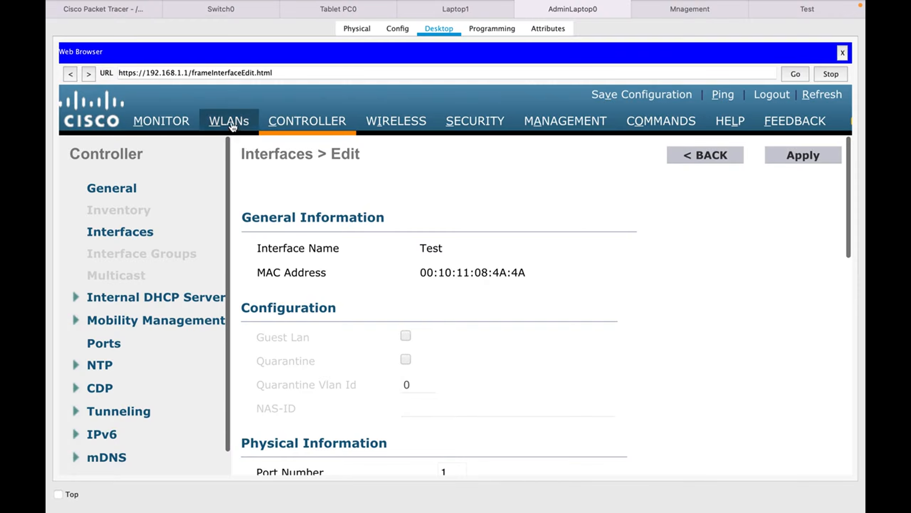
# Create a new WLAN with profile name Test, SSID Test and ID 10.
pyautogui.click(232, 126)
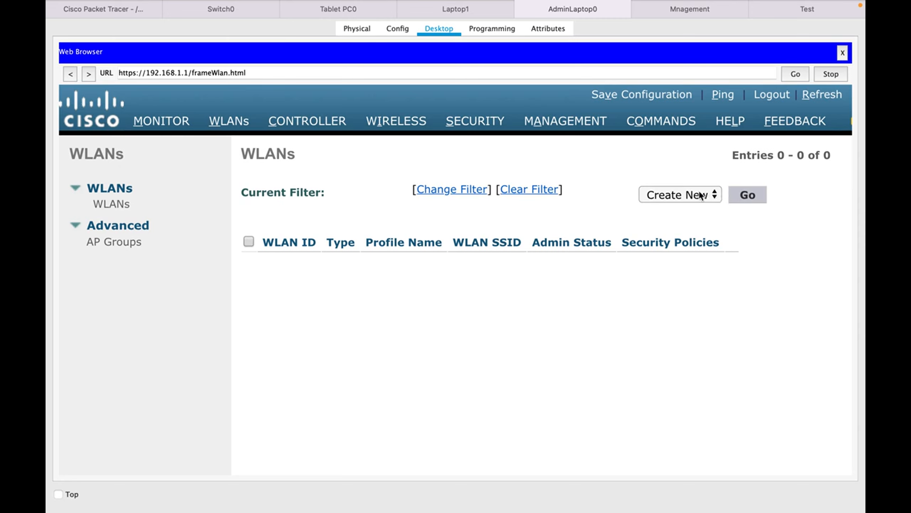
pyautogui.click(748, 197)
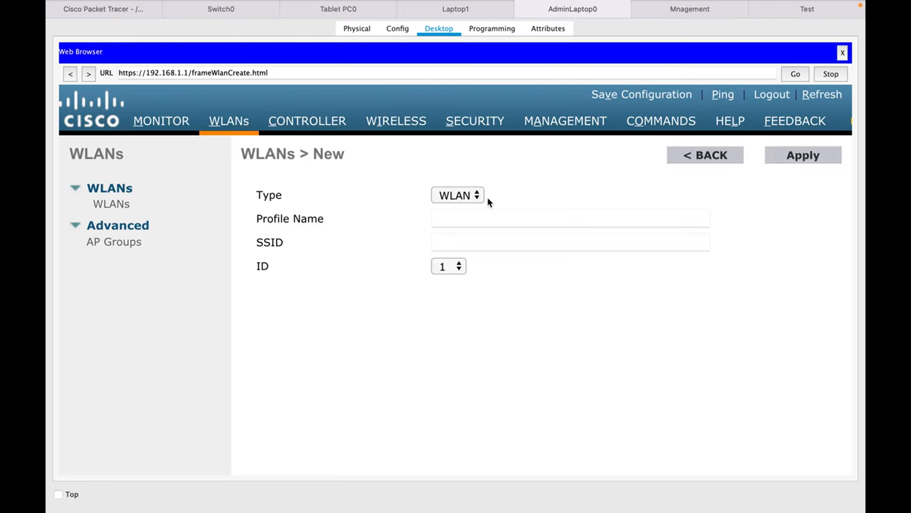
pyautogui.click(473, 219)
pyautogui.write('Test')
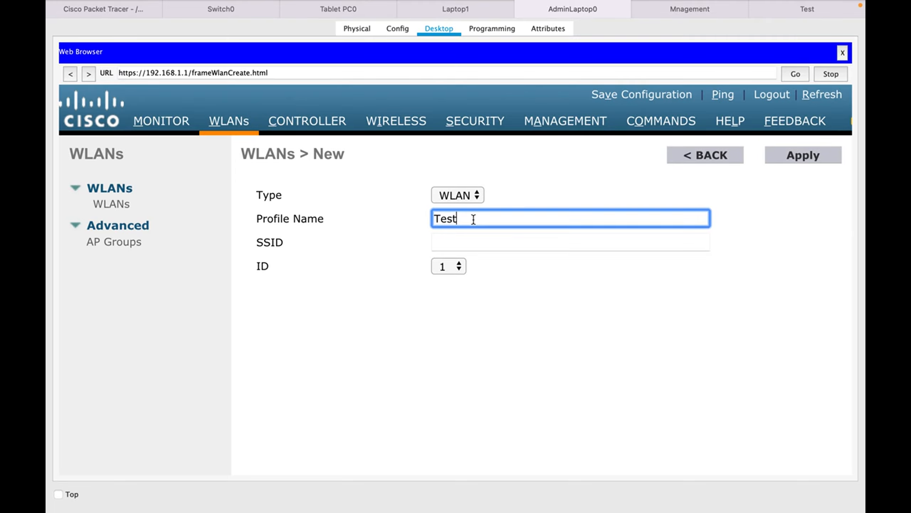
pyautogui.press('Tab')
pyautogui.write('Test')
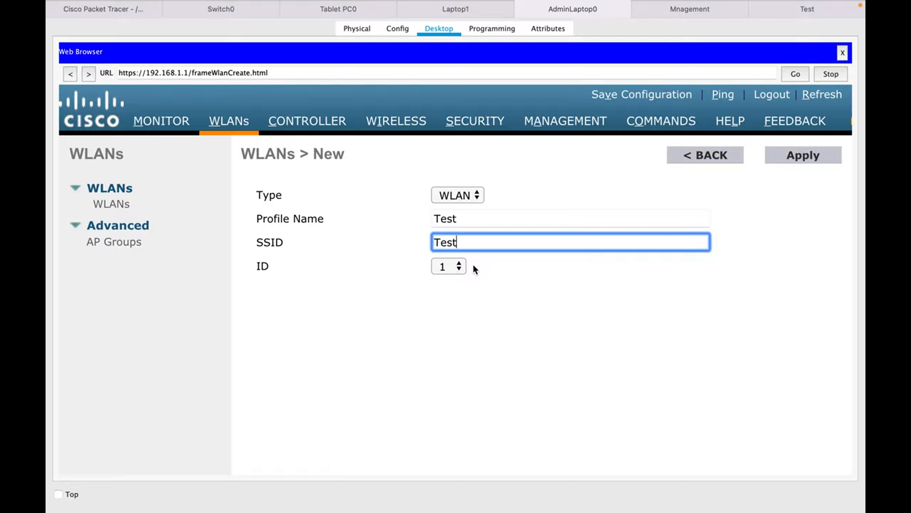
pyautogui.click(456, 269)
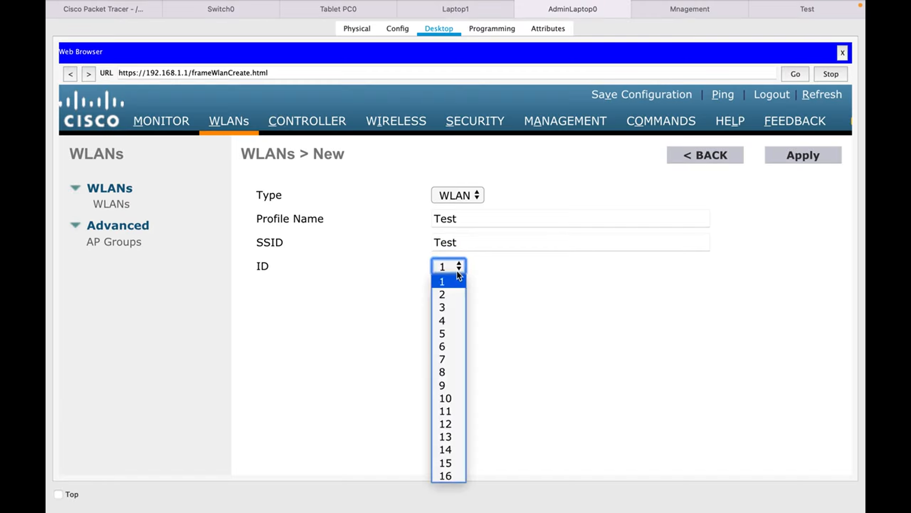
pyautogui.click(447, 398)
pyautogui.click(796, 158)
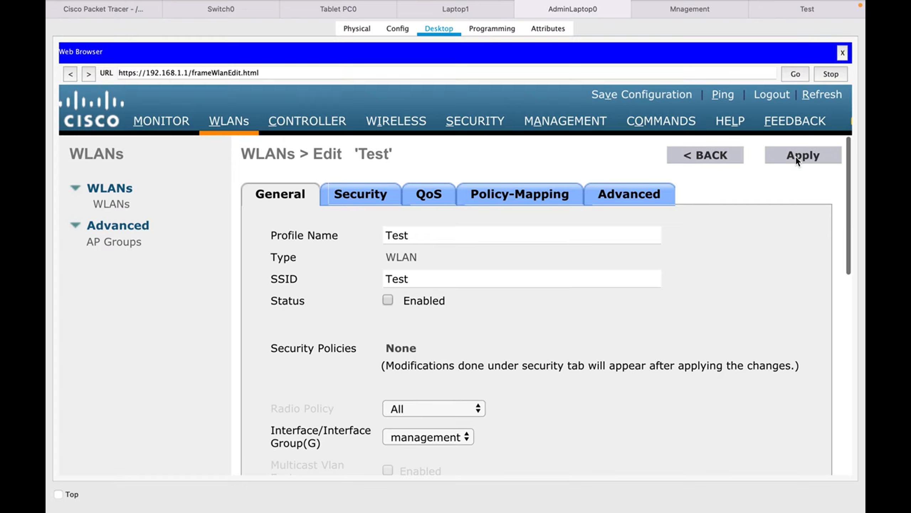
# Enable the Test WLAN, assign it to the Test interface and apply the settings.
pyautogui.click(388, 301)
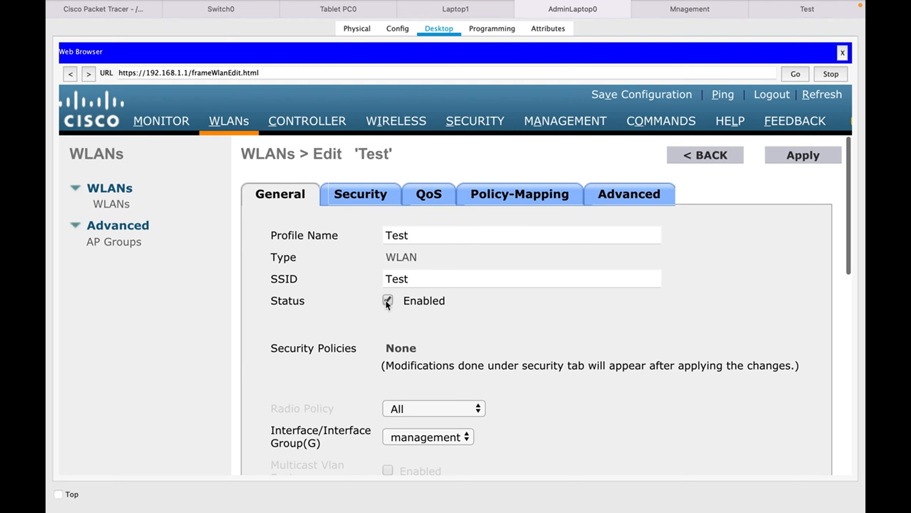
pyautogui.click(449, 437)
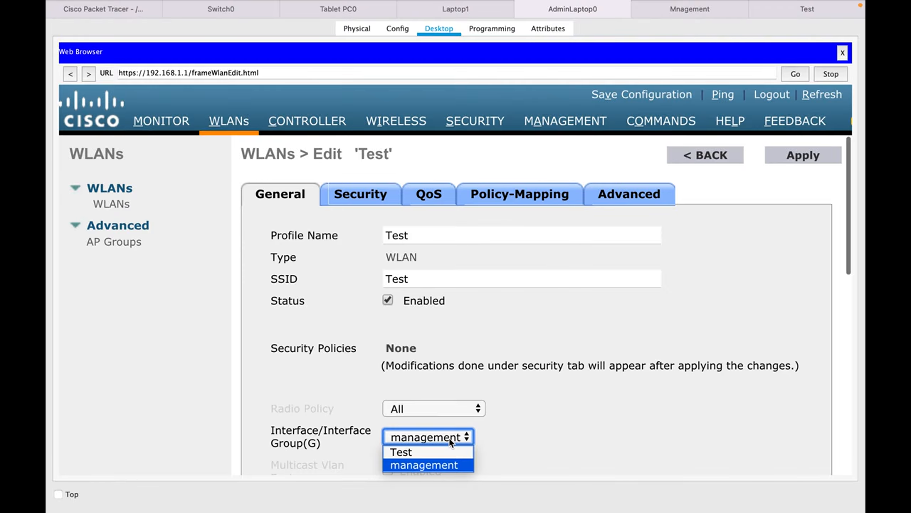
pyautogui.click(415, 452)
pyautogui.scroll(-1, 545, 362)
pyautogui.scroll(-5, 545, 362)
pyautogui.scroll(6, 544, 361)
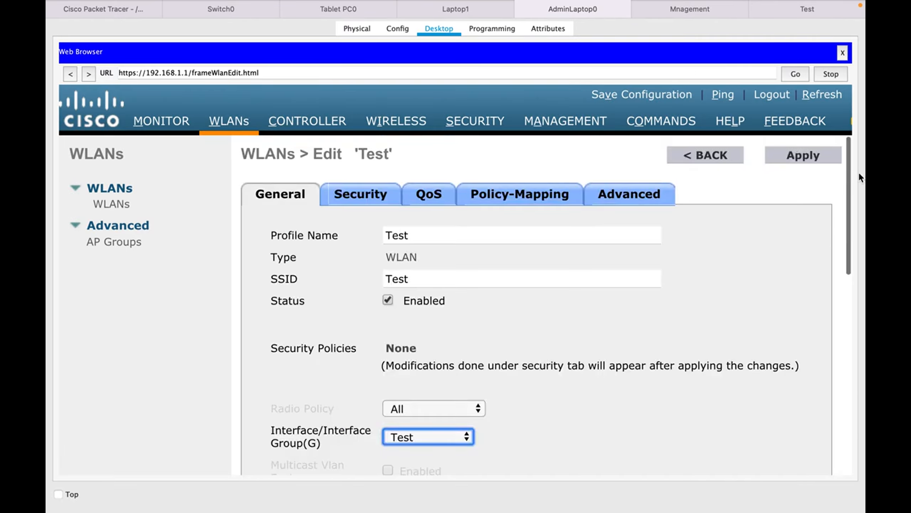
pyautogui.click(826, 158)
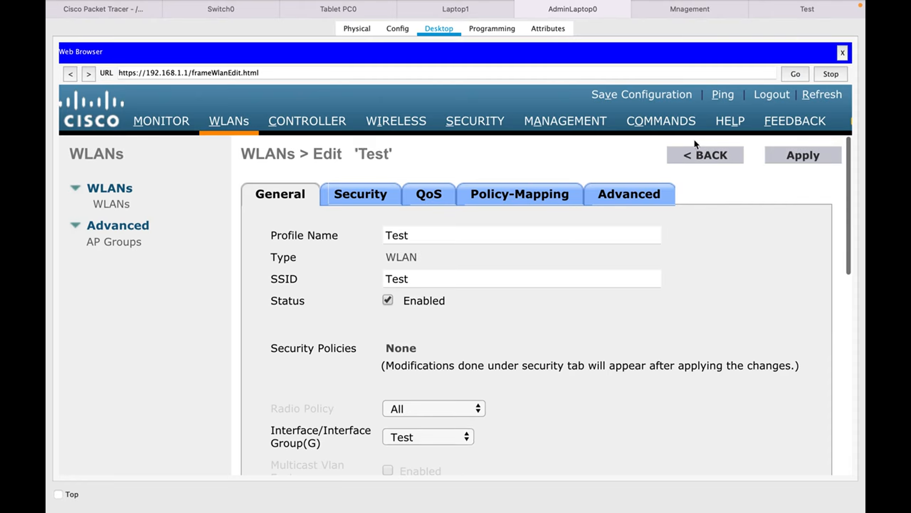
# Examine the Test entry in the WLAN list, including its SSID, admin status and security policies.
pyautogui.click(117, 206)
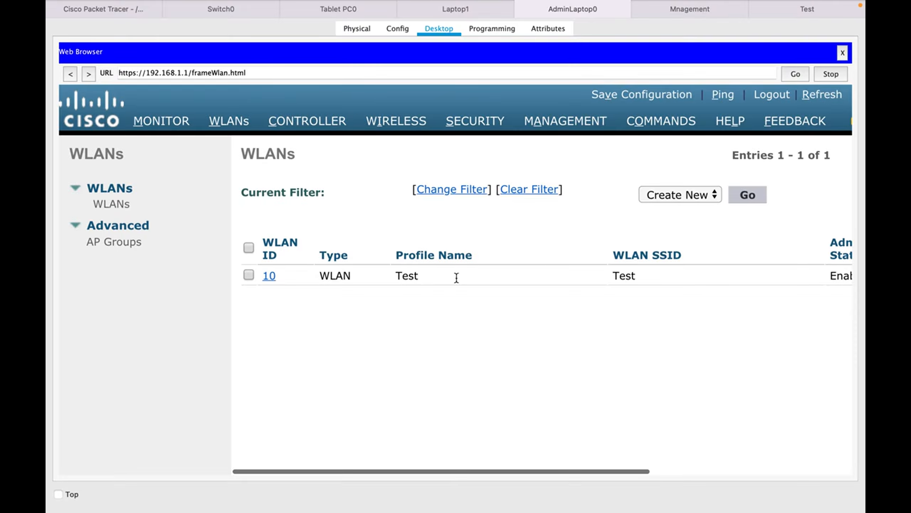
pyautogui.hscroll(5, 456, 279)
pyautogui.hscroll(3, 457, 278)
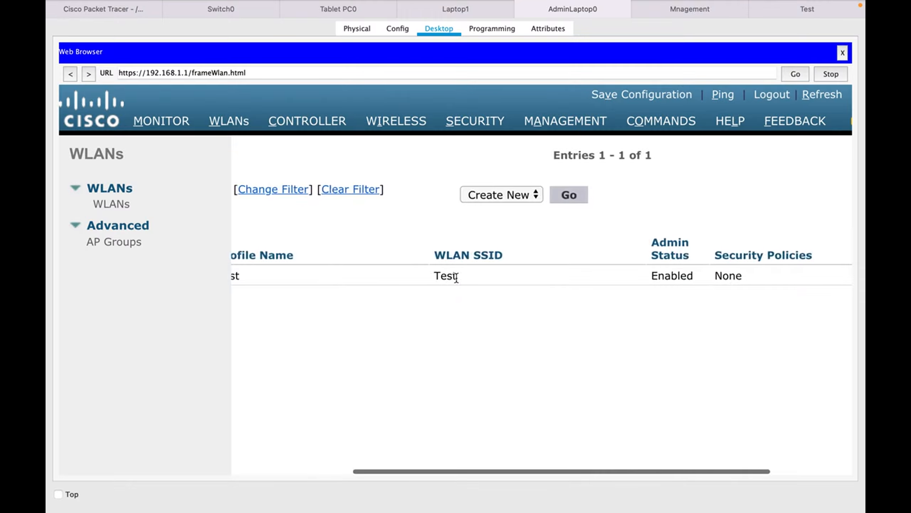
pyautogui.hscroll(4, 456, 279)
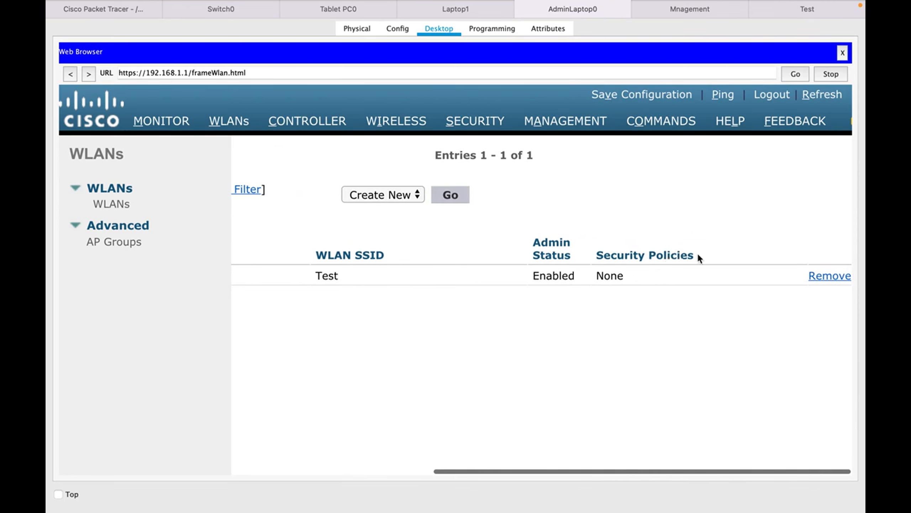
pyautogui.moveTo(697, 255); pyautogui.dragTo(597, 258)
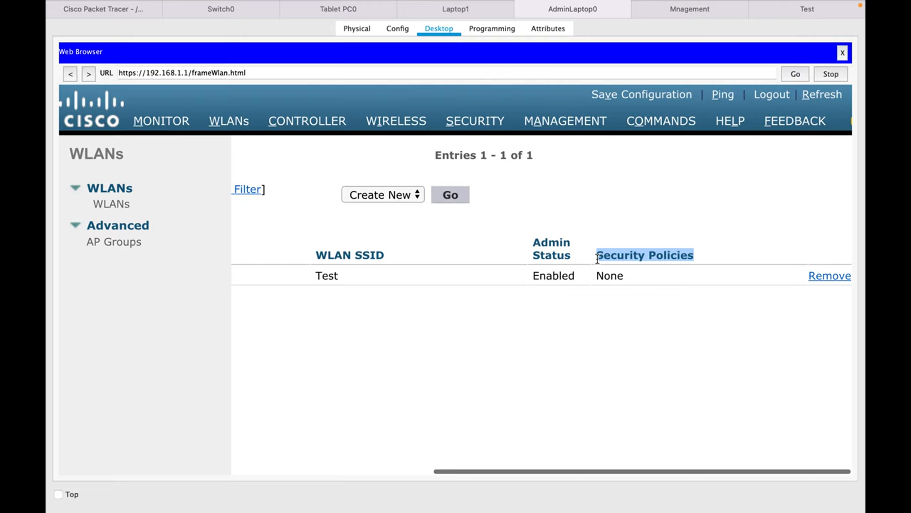
pyautogui.click(664, 233)
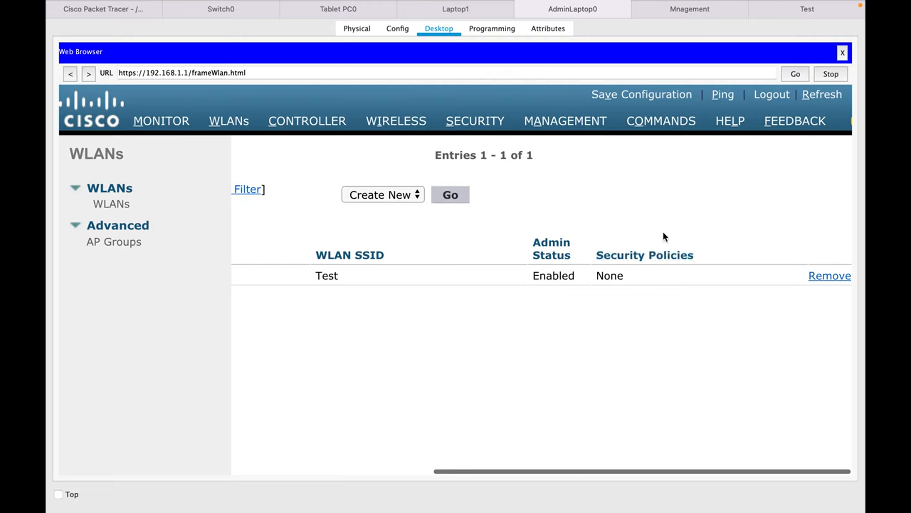
pyautogui.hscroll(-2, 553, 245)
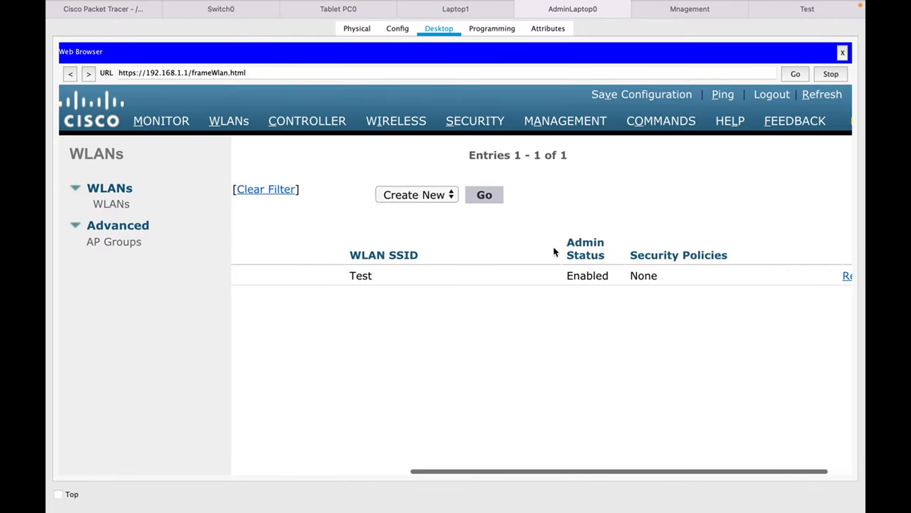
pyautogui.hscroll(1, 554, 249)
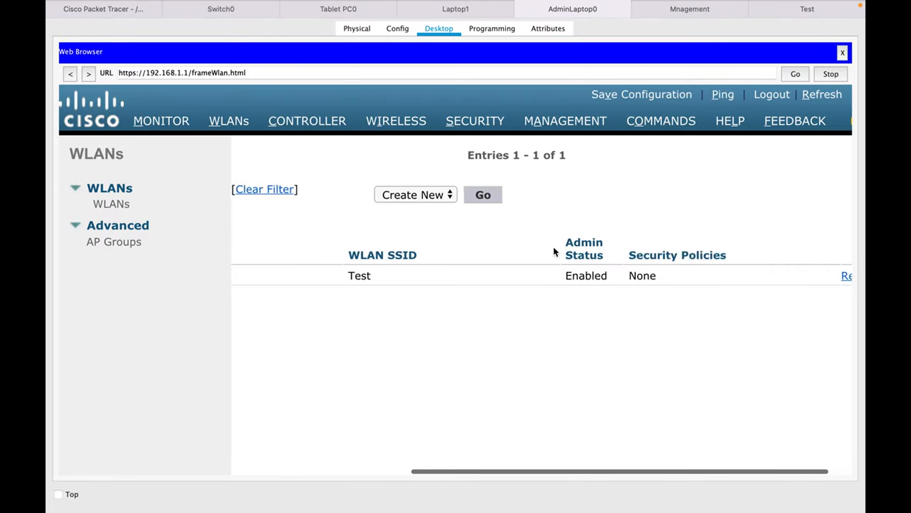
pyautogui.hscroll(-15, 553, 250)
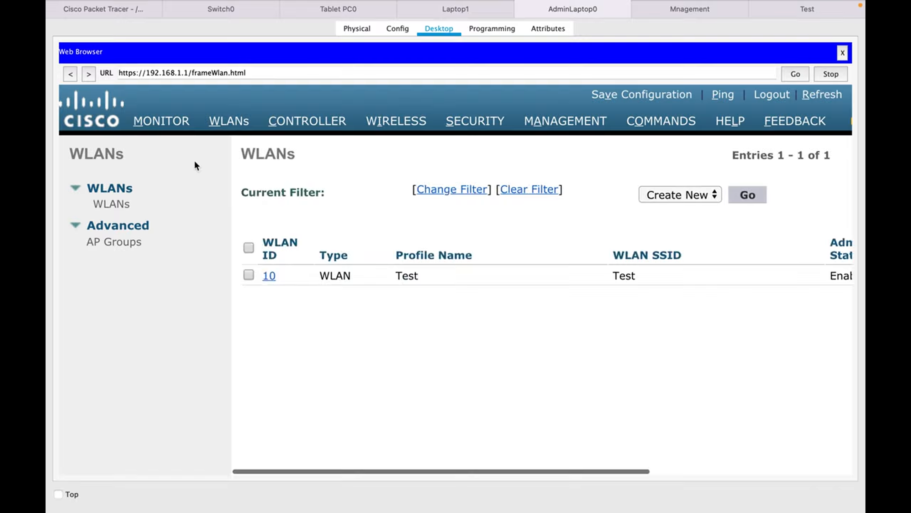
# Open WLAN 10 for editing, set its Layer 2 security to WPA+WPA2 and enable the WPA2 policy.
pyautogui.click(269, 276)
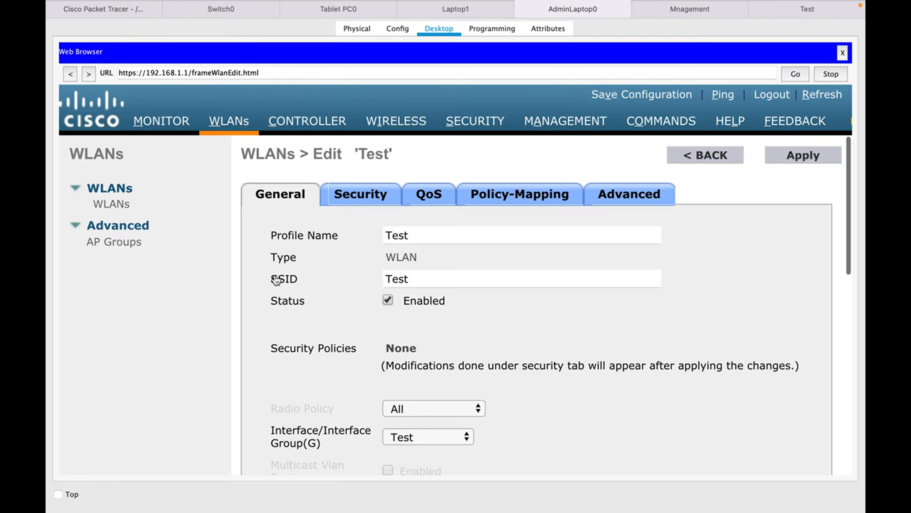
pyautogui.click(368, 195)
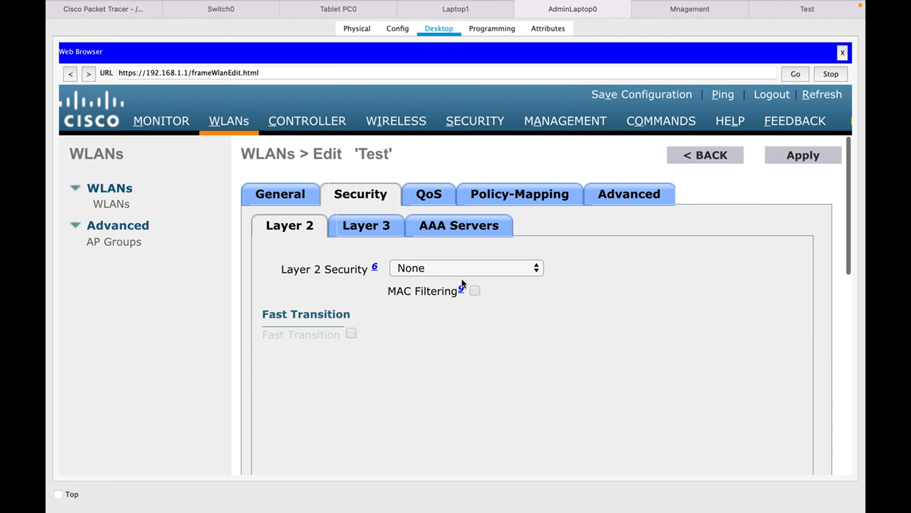
pyautogui.click(471, 269)
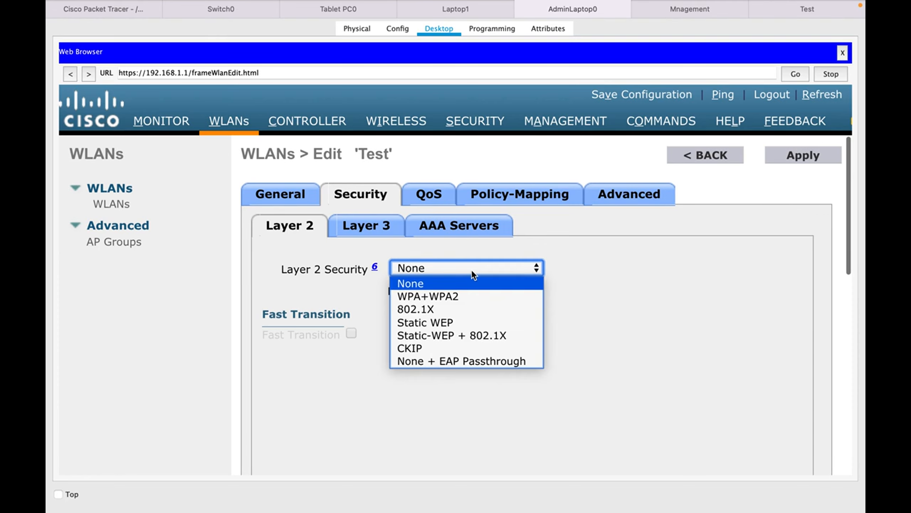
pyautogui.click(429, 298)
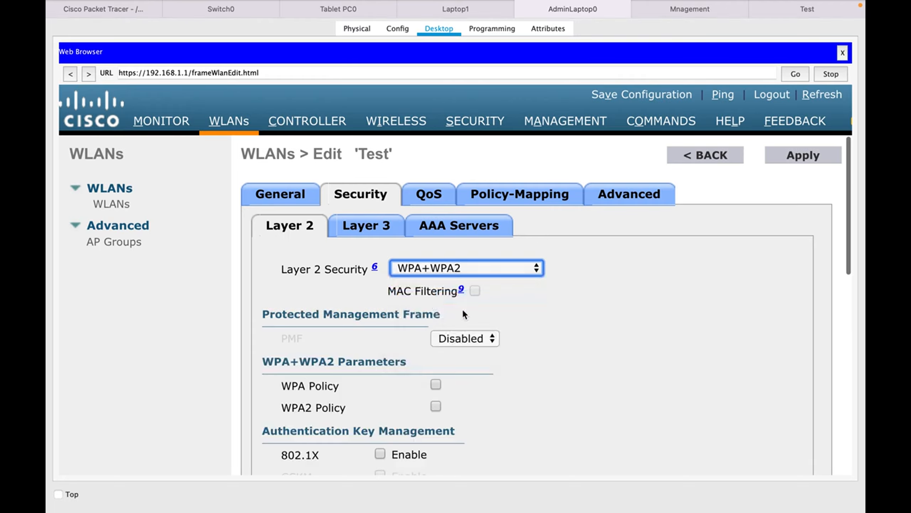
pyautogui.scroll(-3, 432, 372)
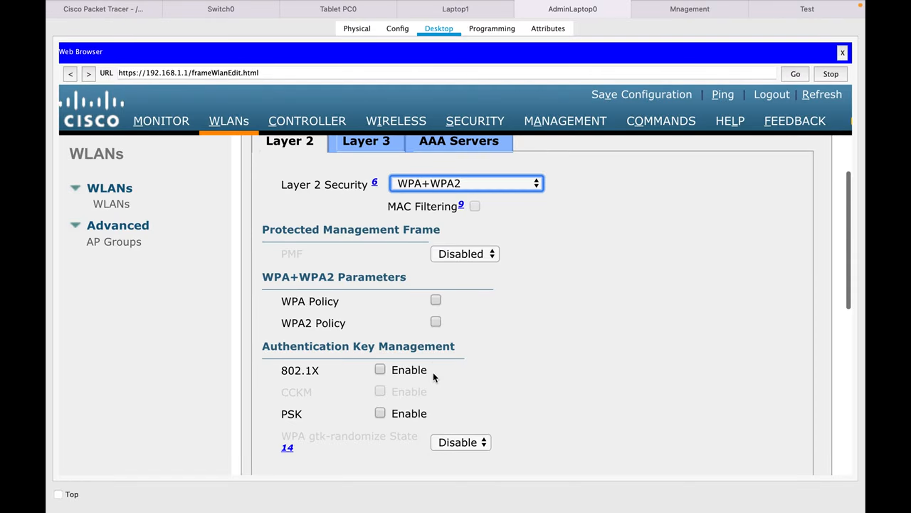
pyautogui.click(436, 321)
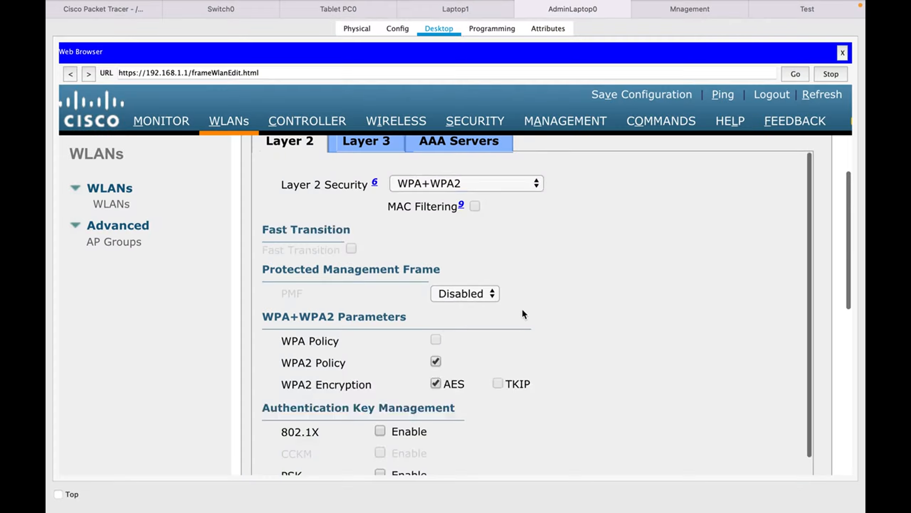
# Enable PSK authentication for the Test WLAN, enter the ASCII pre-shared key, and apply and confirm the changes.
pyautogui.scroll(-4, 534, 313)
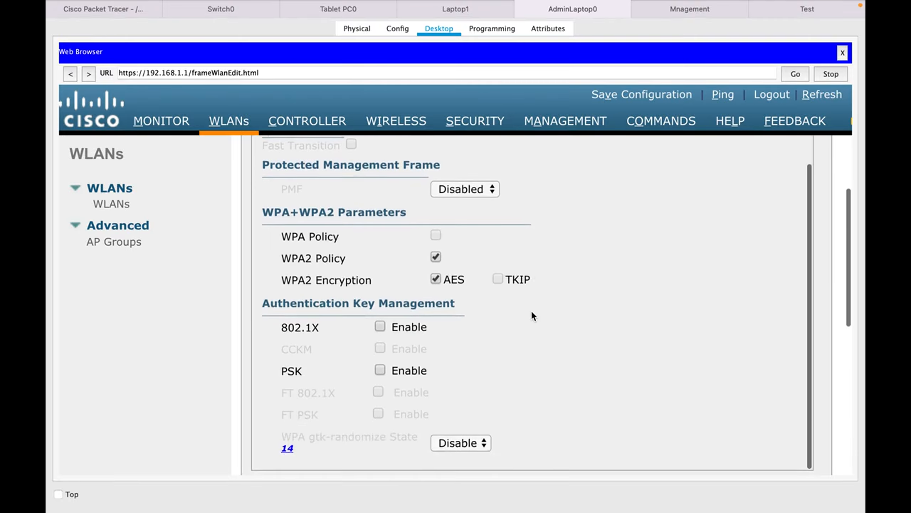
pyautogui.click(380, 368)
pyautogui.click(448, 456)
pyautogui.write('cisco1234')
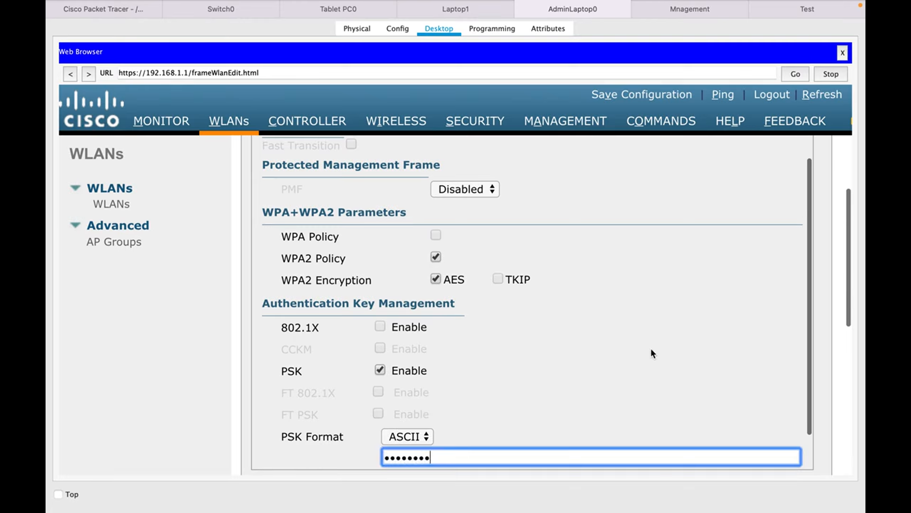
pyautogui.scroll(10, 651, 346)
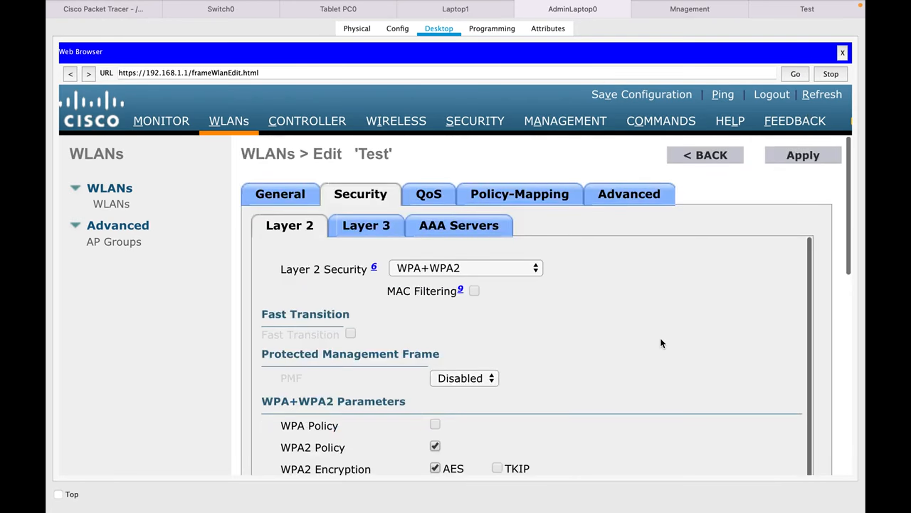
pyautogui.click(806, 152)
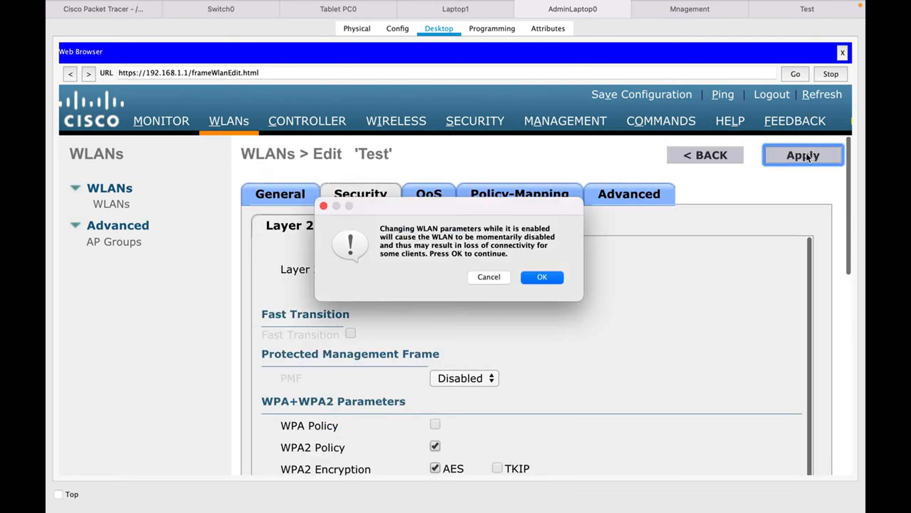
pyautogui.click(540, 280)
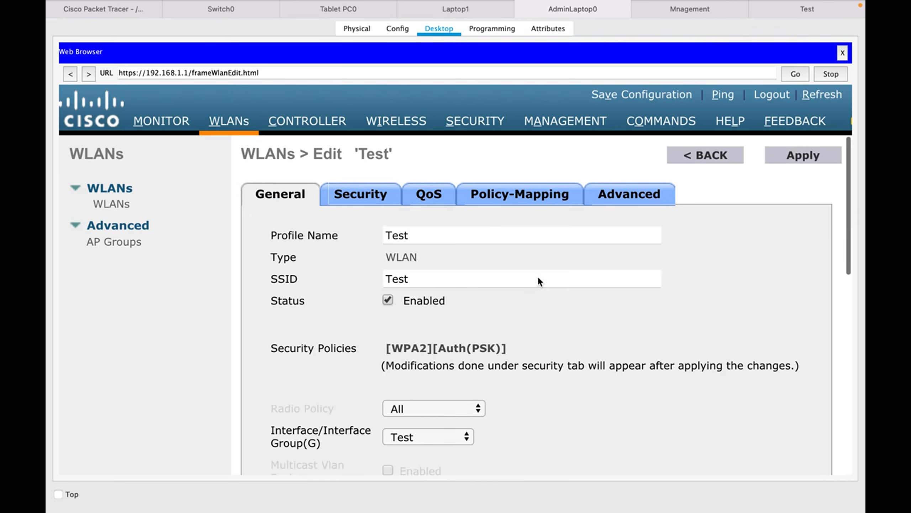
# Review the Test WLAN's QoS and advanced settings, including client exclusion, maximum allowed clients and the per-AP-radio client limit.
pyautogui.click(422, 195)
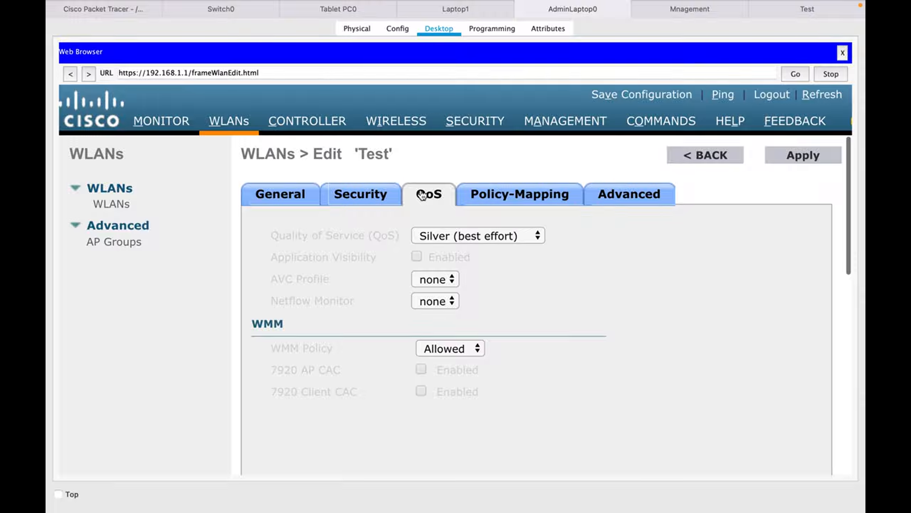
pyautogui.click(637, 208)
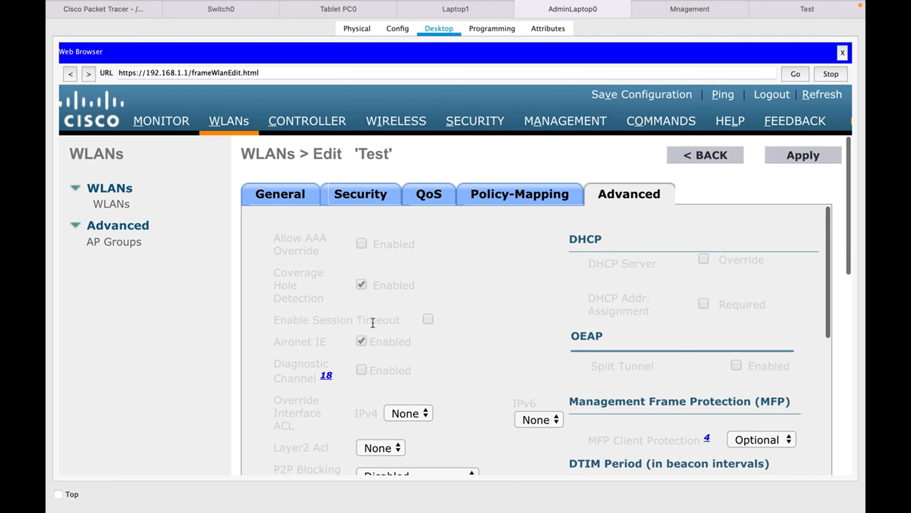
pyautogui.scroll(-6, 374, 317)
pyautogui.scroll(-1, 374, 323)
pyautogui.moveTo(323, 274); pyautogui.dragTo(274, 251)
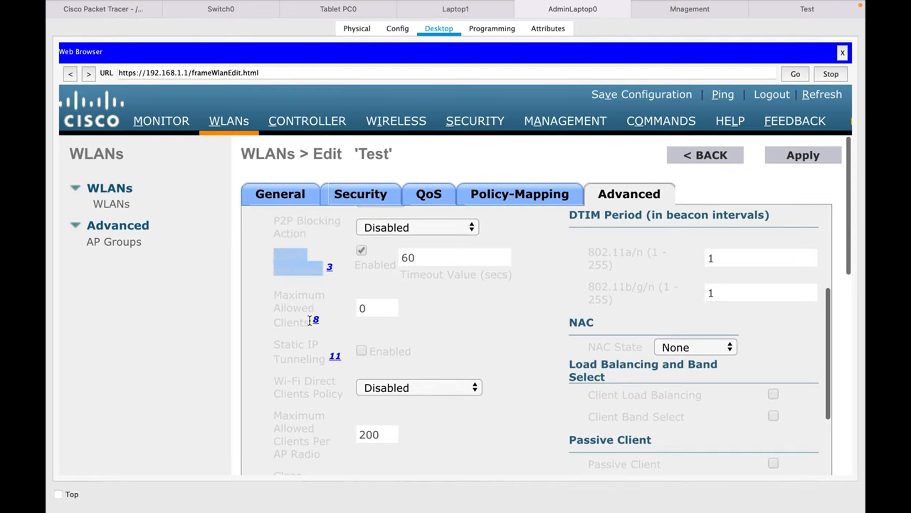
pyautogui.moveTo(307, 323); pyautogui.dragTo(260, 299)
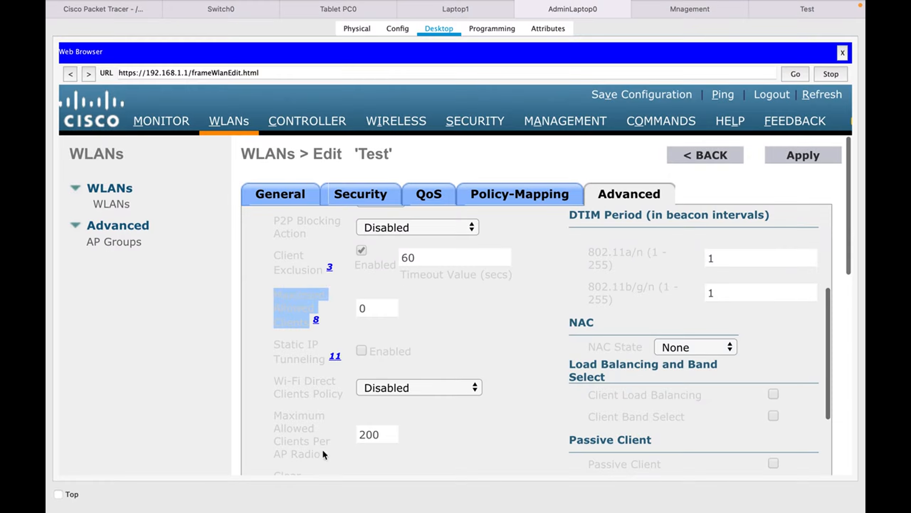
pyautogui.moveTo(324, 452); pyautogui.dragTo(263, 418)
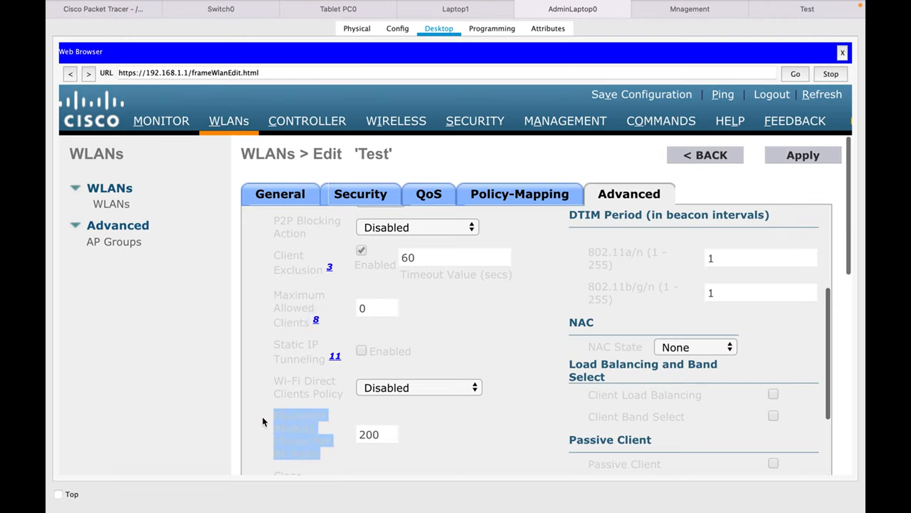
pyautogui.click(434, 422)
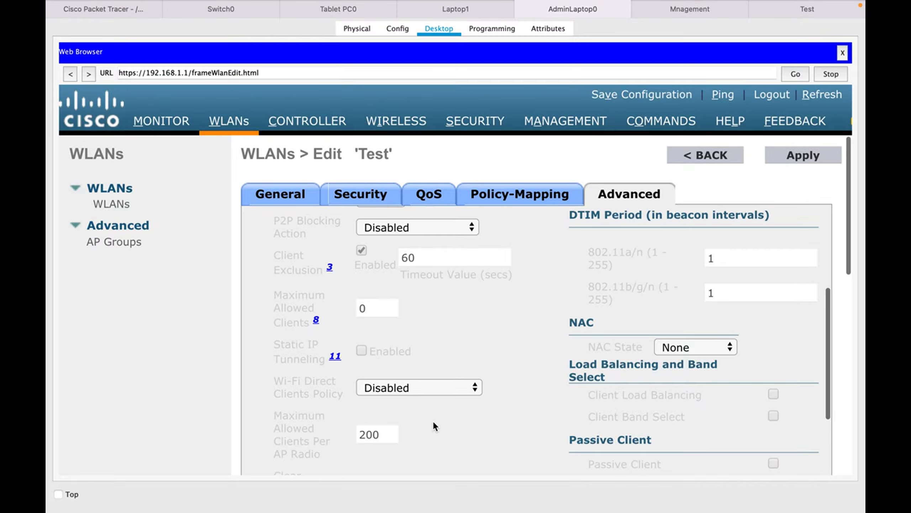
pyautogui.scroll(-5, 434, 423)
pyautogui.scroll(-8, 434, 426)
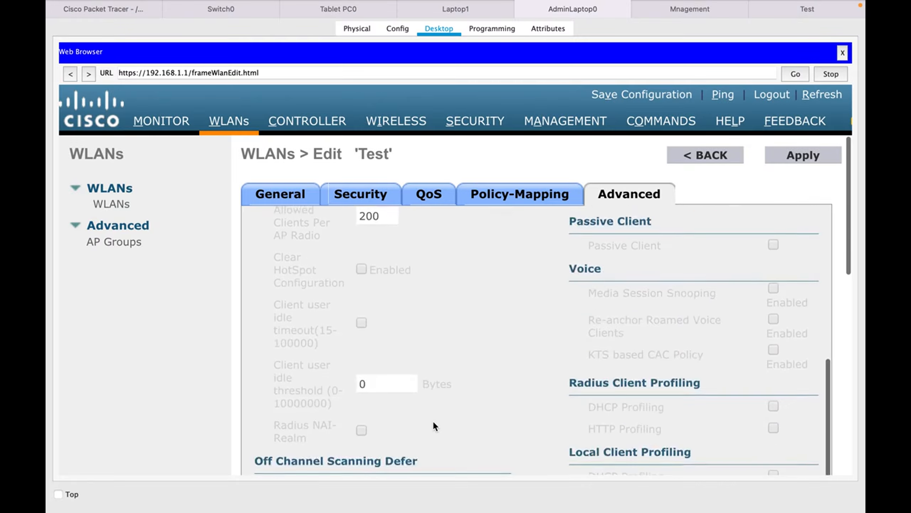
# Enable FlexConnect Local Switching and FlexConnect Local Auth for the Test WLAN, then apply and confirm the changes.
pyautogui.scroll(-1, 434, 424)
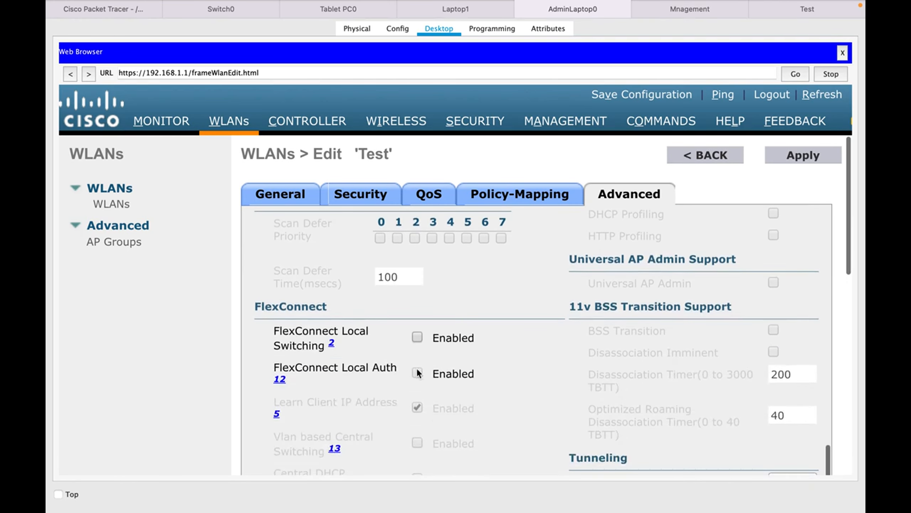
pyautogui.click(417, 337)
pyautogui.click(792, 160)
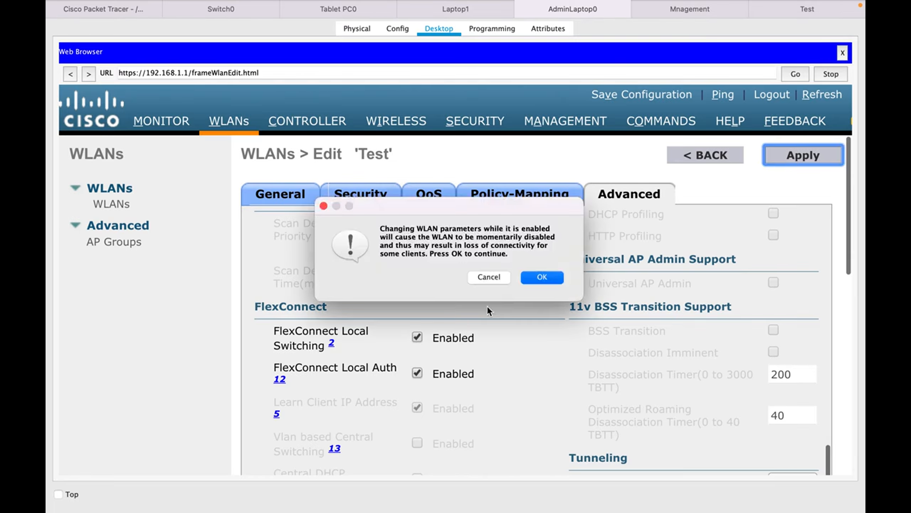
pyautogui.click(532, 280)
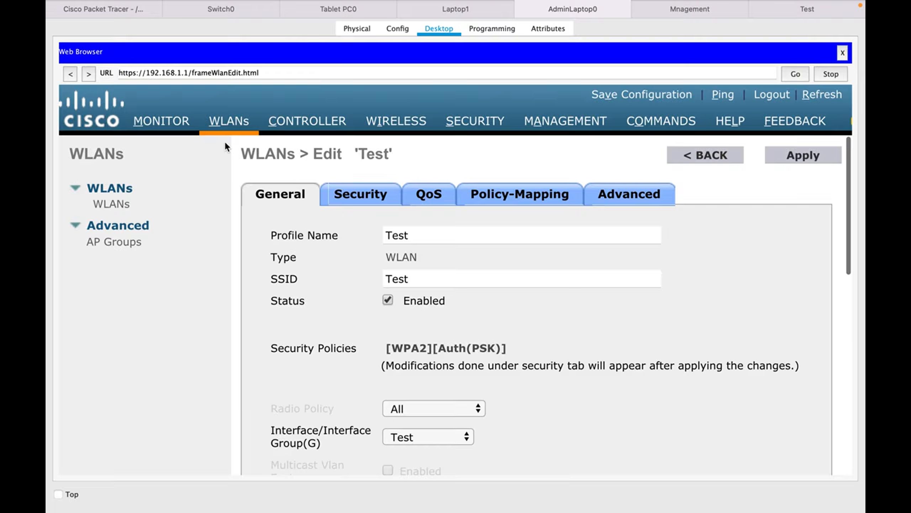
# Configure Laptop1's Wireless0 interface with SSID Test and WPA2-PSK authentication, enter the PSK pass phrase, and return to the topology.
pyautogui.click(109, 44)
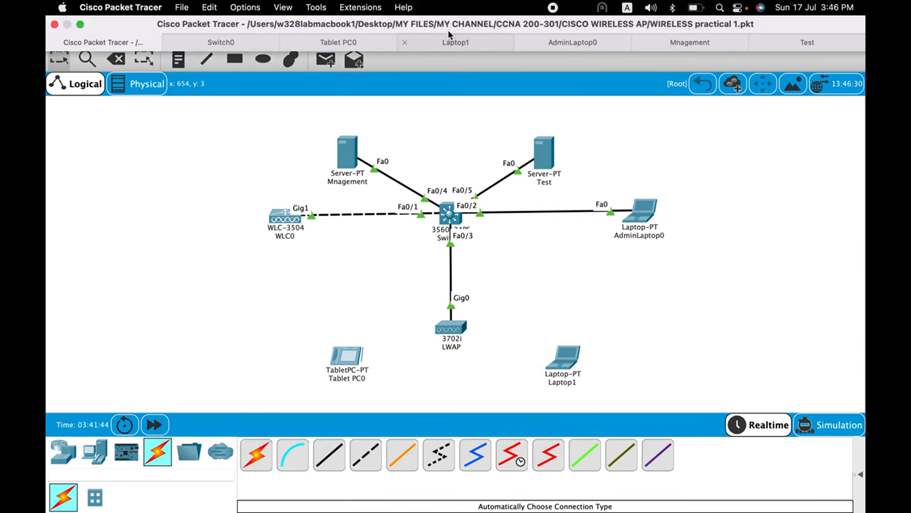
pyautogui.click(447, 43)
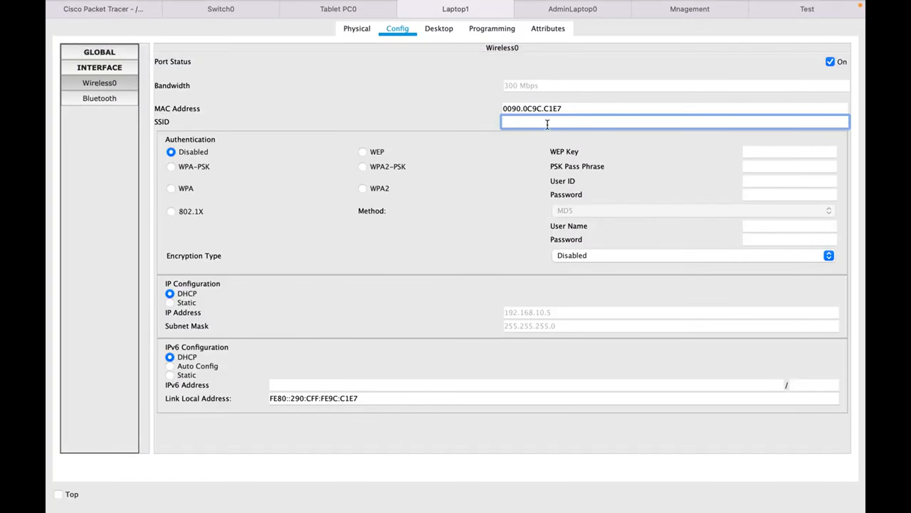
pyautogui.write('Test')
pyautogui.click(381, 169)
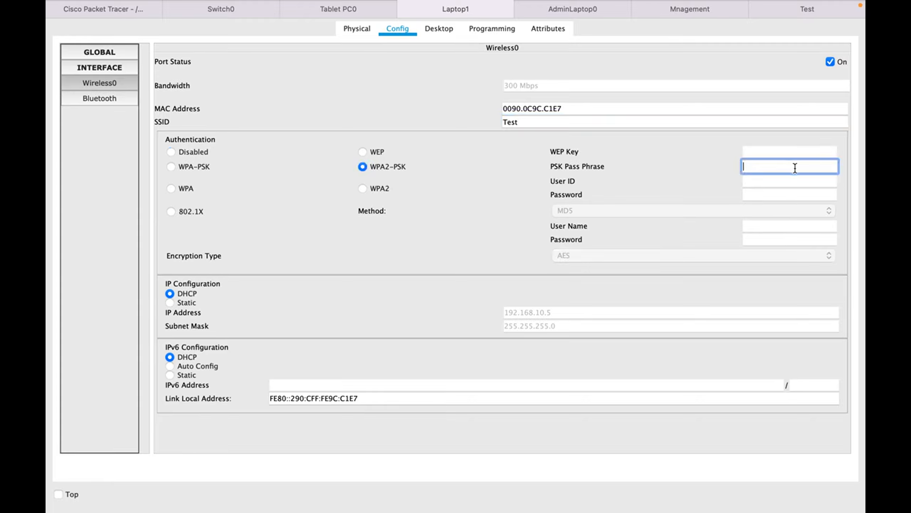
pyautogui.write('password')
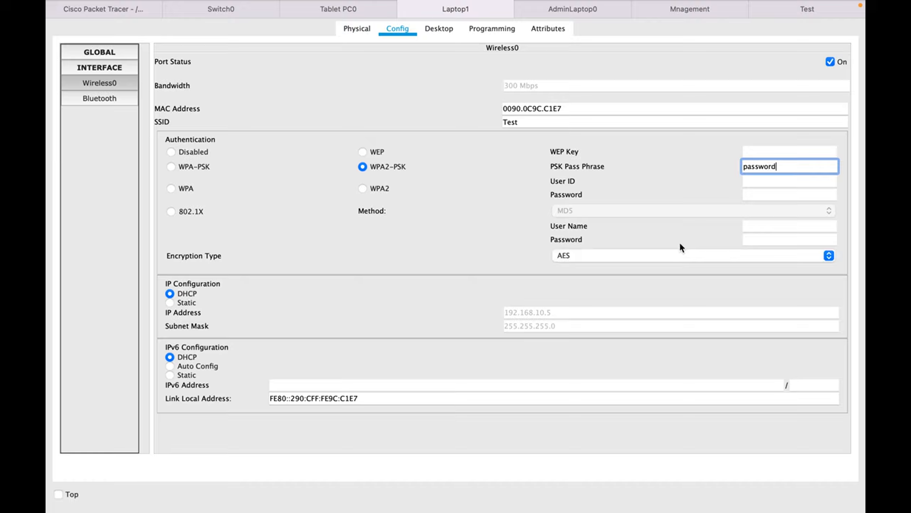
pyautogui.click(132, 87)
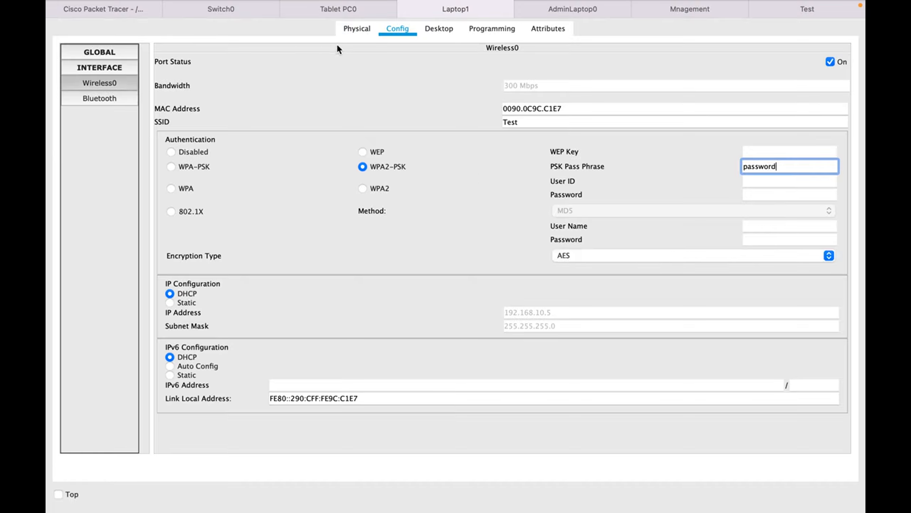
pyautogui.click(112, 8)
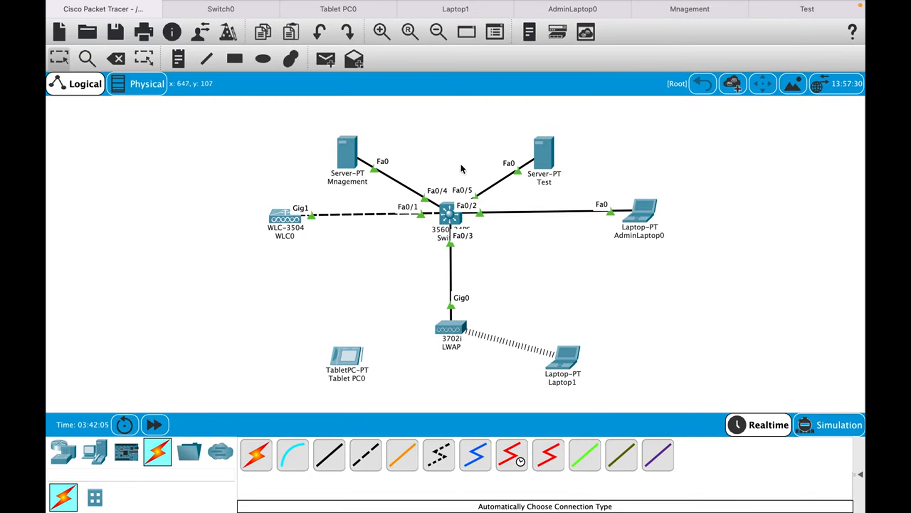
# Configure Tablet PC0's Wireless0 interface with SSID Test and WPA2-PSK authentication, and enter the PSK pass phrase.
pyautogui.moveTo(339, 9)
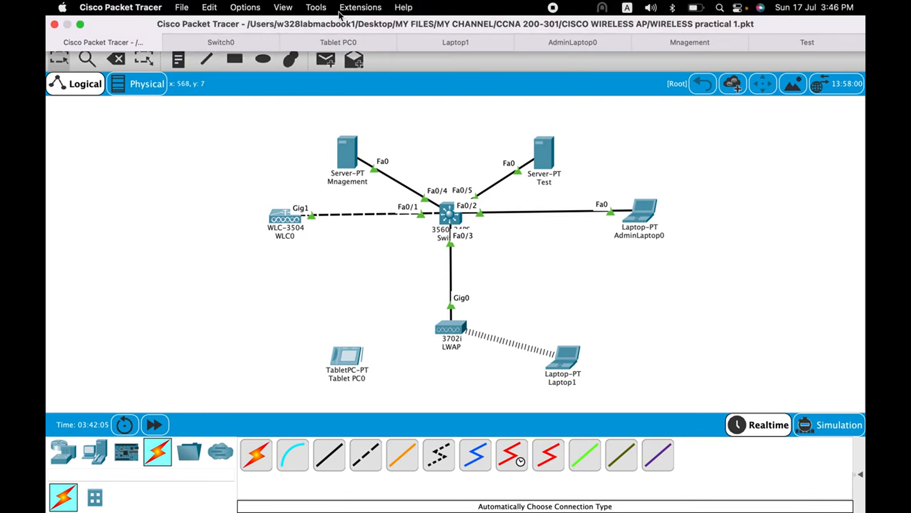
pyautogui.click(337, 44)
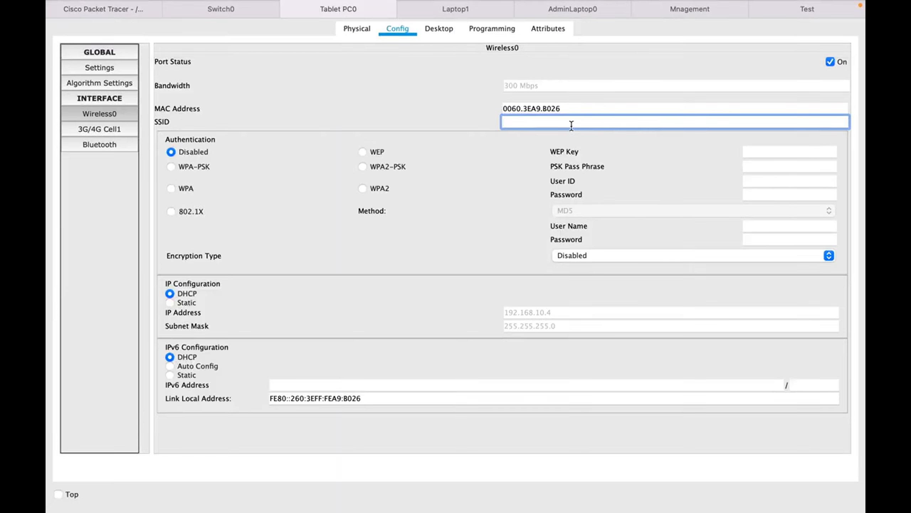
pyautogui.write('Test')
pyautogui.click(363, 167)
pyautogui.write('password')
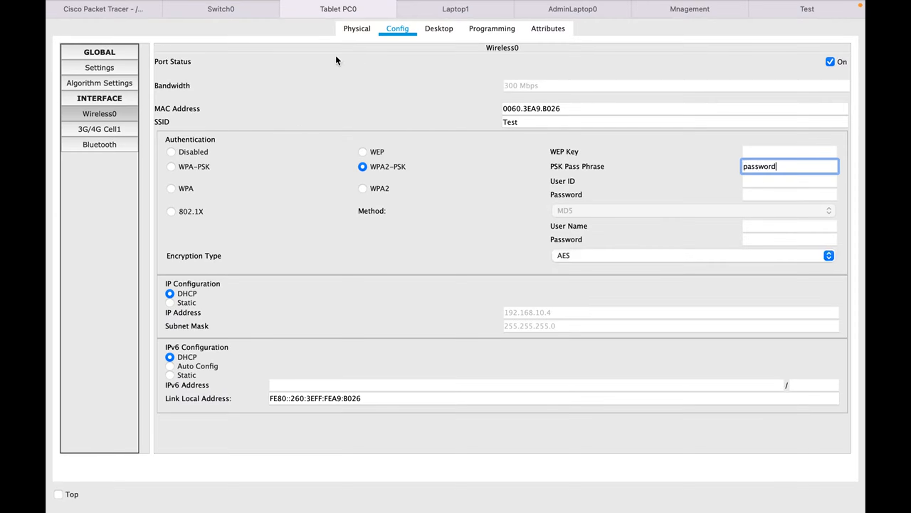
# Check the wireless links and the IP address details of Laptop1 and Tablet PC0 in the logical topology.
pyautogui.click(232, 8)
pyautogui.click(109, 10)
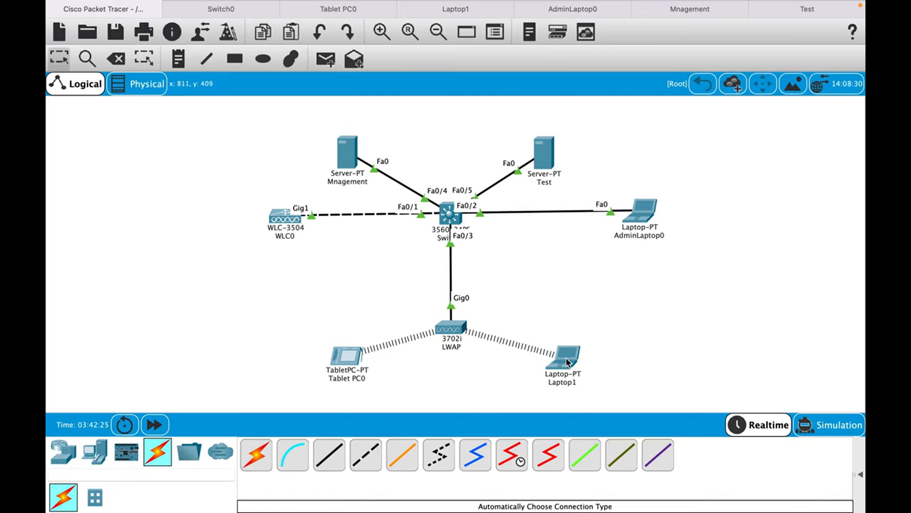
pyautogui.moveTo(566, 363)
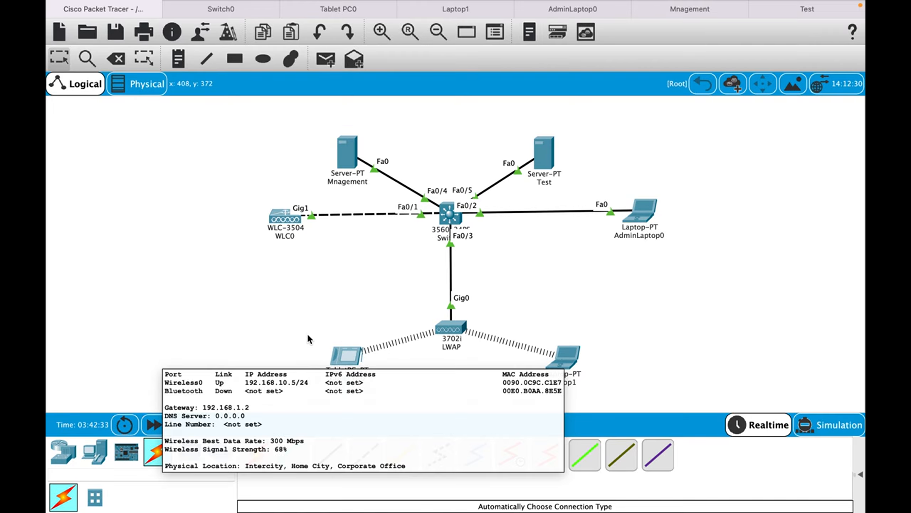
pyautogui.moveTo(340, 357)
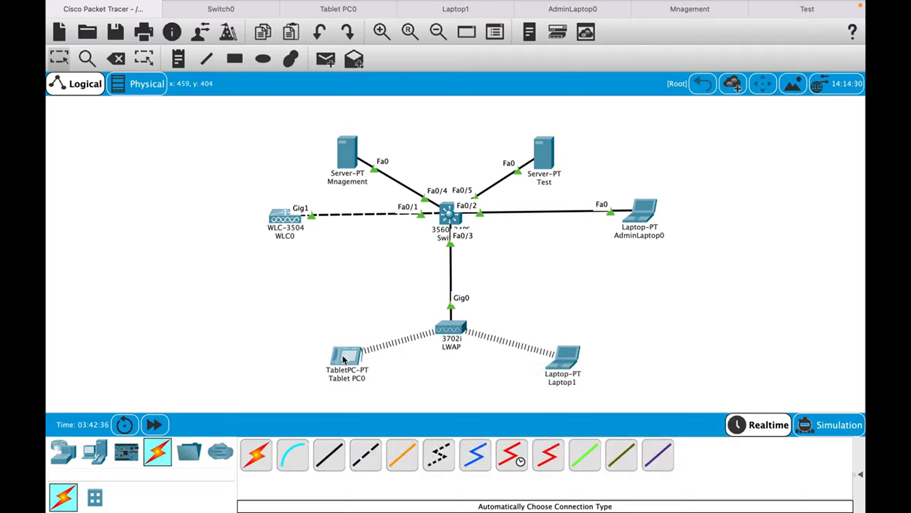
# Ping 192.168.10.6 from Laptop1's Command Prompt to test connectivity over the Test WLAN.
pyautogui.click(448, 11)
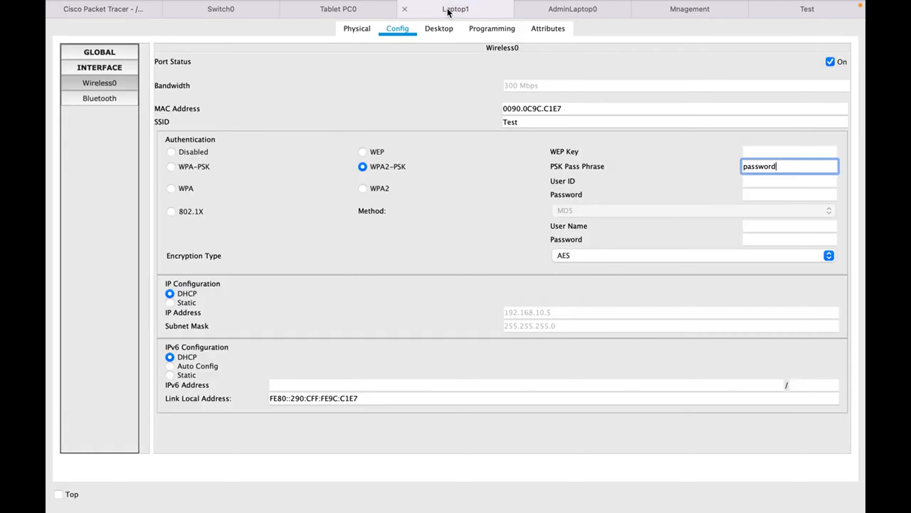
pyautogui.click(443, 29)
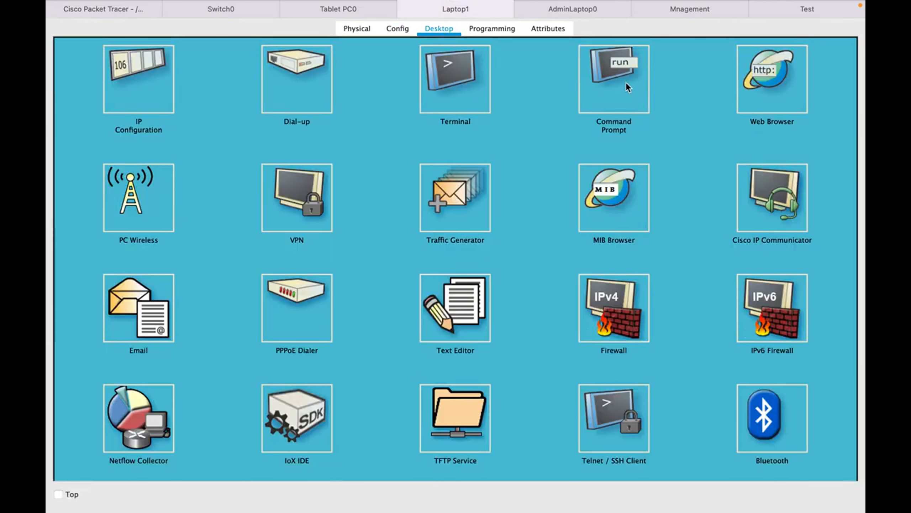
pyautogui.click(626, 84)
pyautogui.press('Up')
pyautogui.press('BackSpace')
pyautogui.write('6')
pyautogui.press('Return')
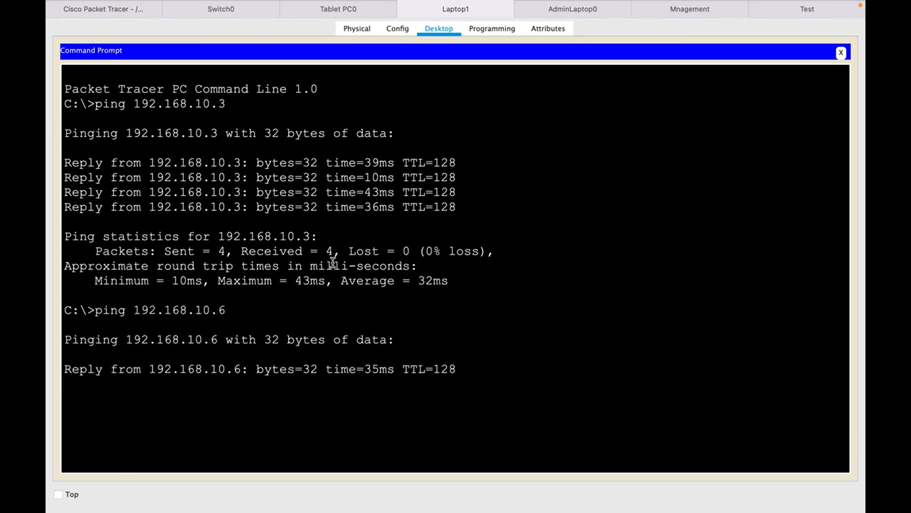